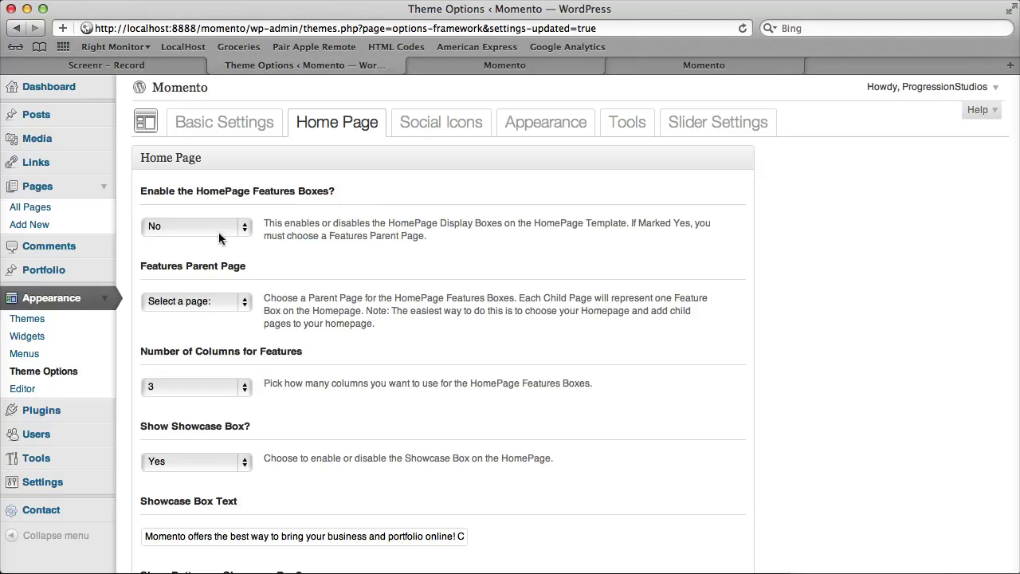
Compare the option for enabling the home page features boxes with the feature boxes on the live demo site
left_click(216, 227)
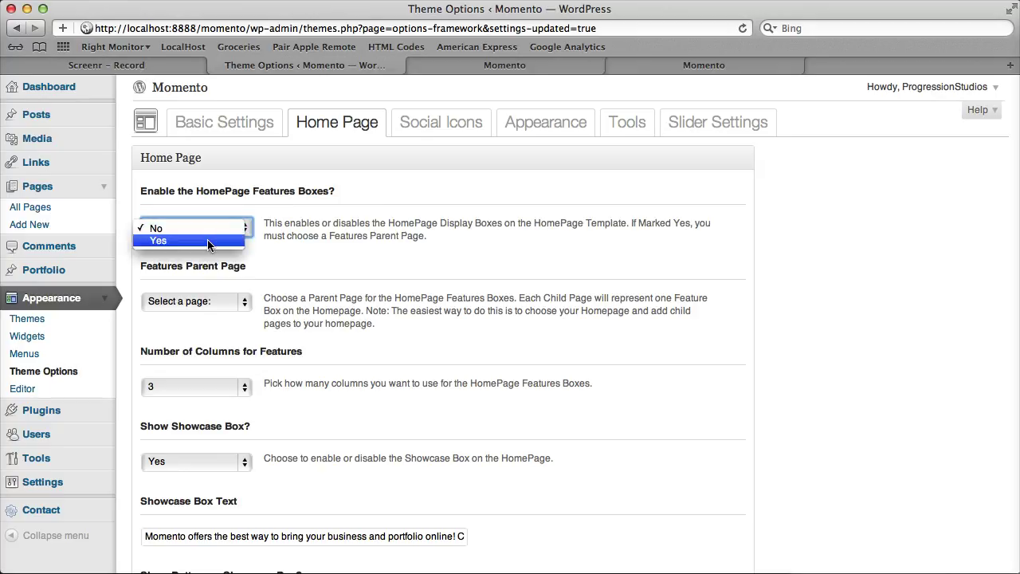
left_click(697, 71)
left_click(700, 64)
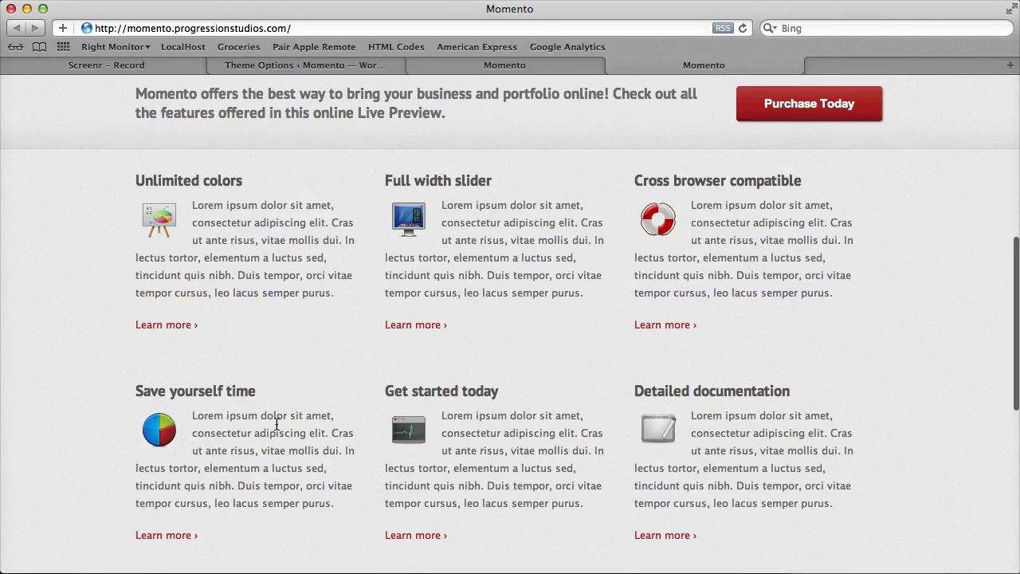
left_click(313, 65)
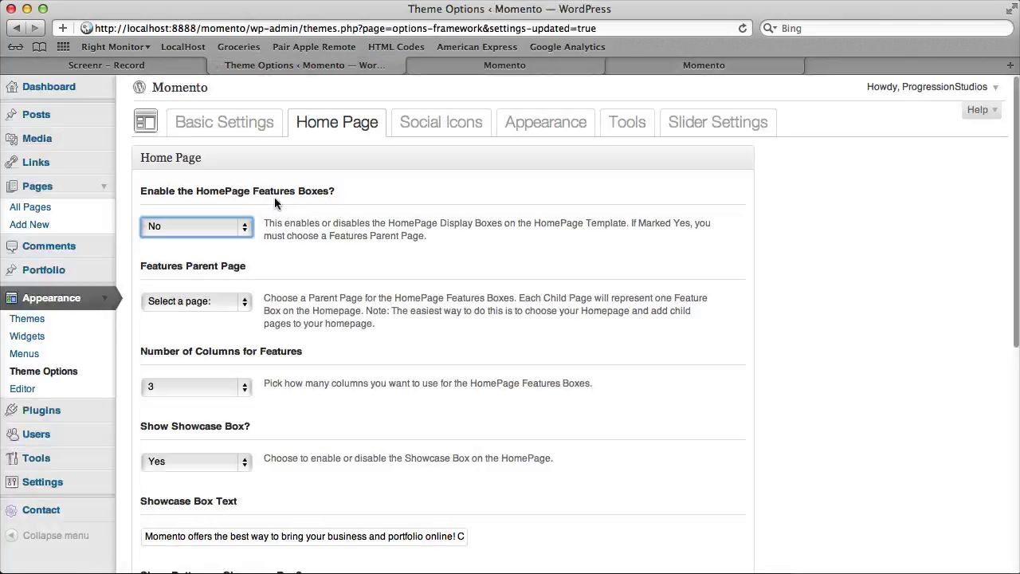
left_click(705, 65)
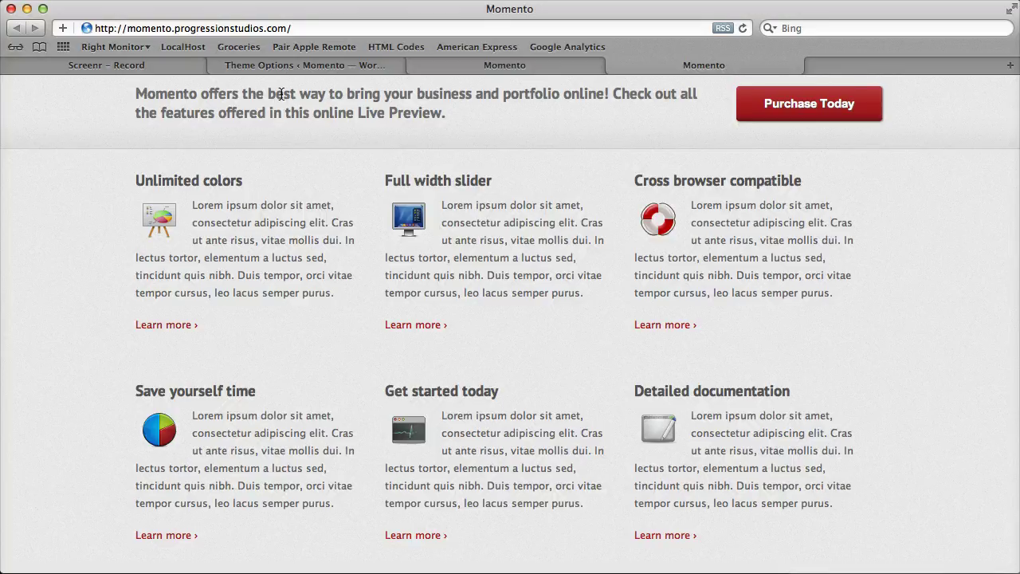
left_click(298, 64)
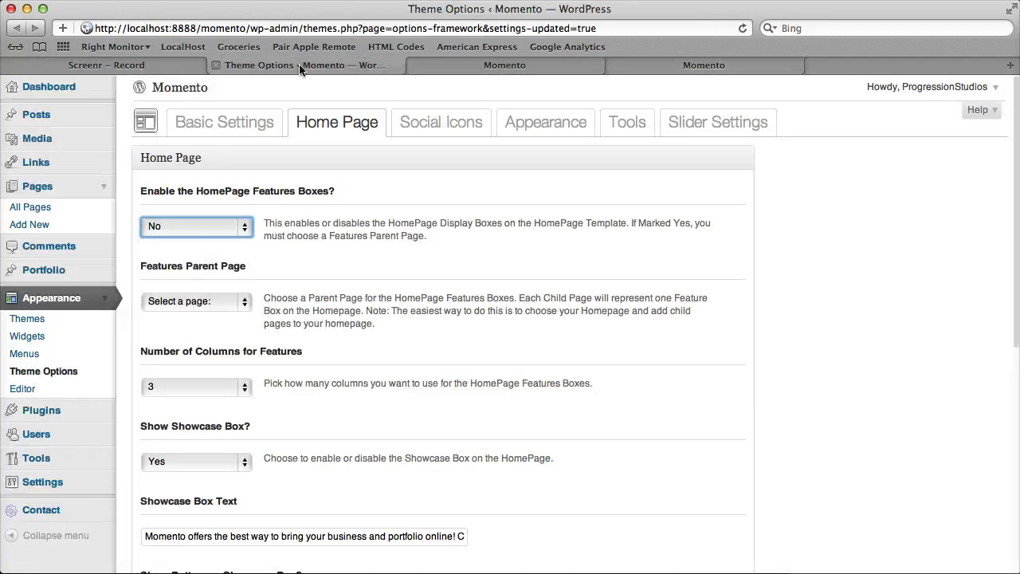
Enable the HomePage Features Boxes and set the Features Parent Page to Homepage
left_click(213, 226)
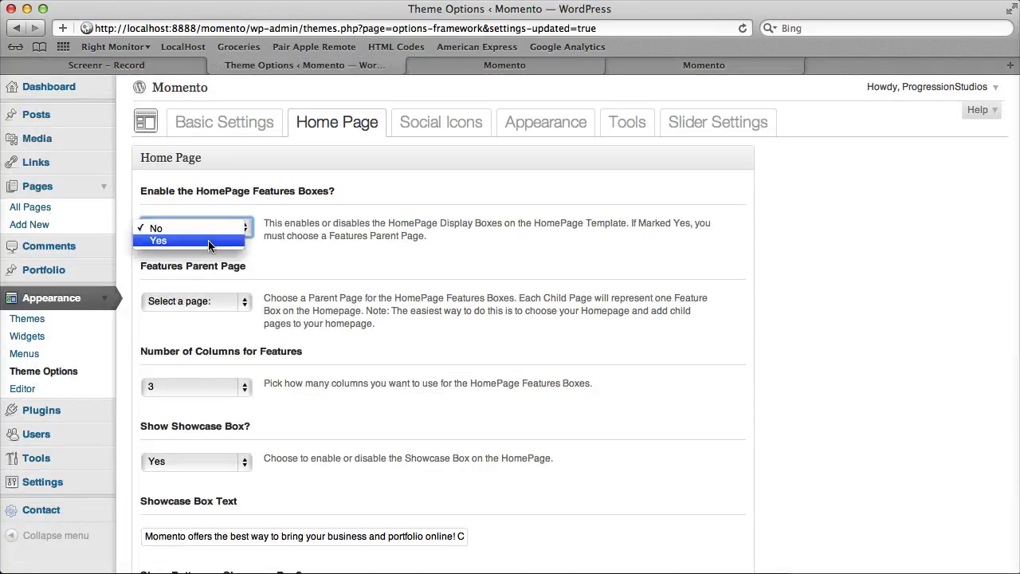
left_click(208, 240)
scroll(414, 234, "down", 1)
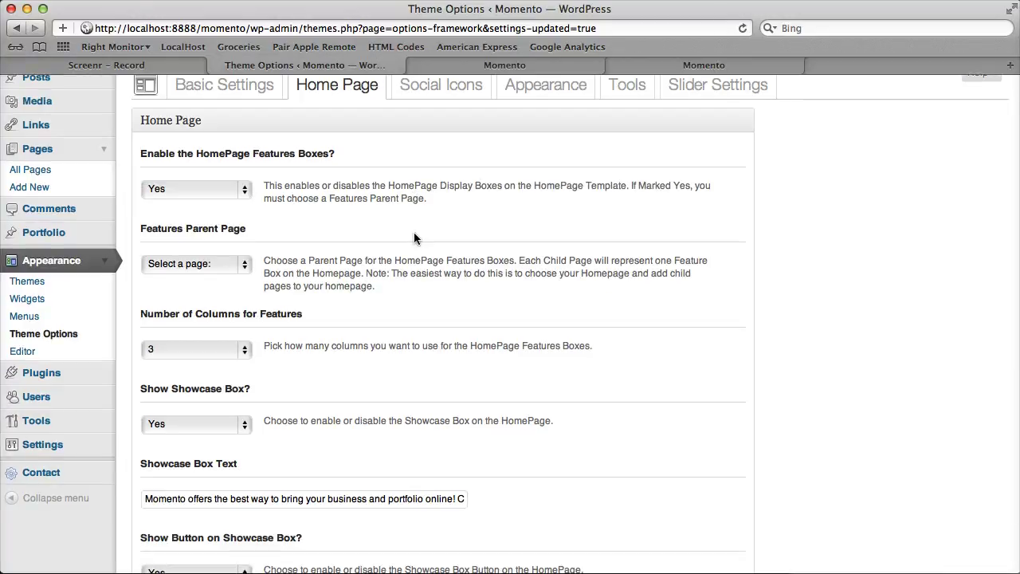
left_click_drag(146, 223, 242, 228)
left_click(239, 228)
left_click(191, 265)
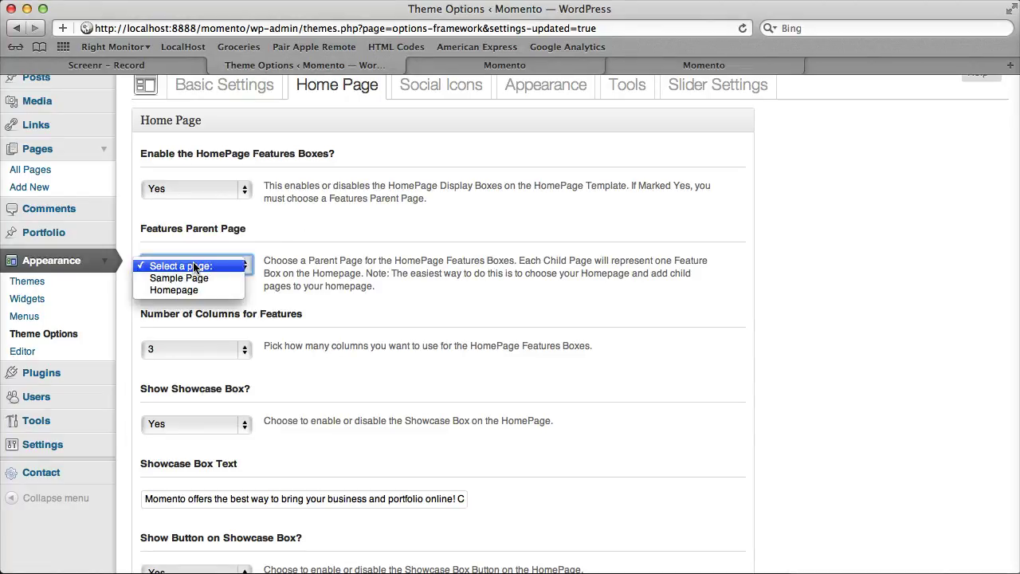
left_click(223, 292)
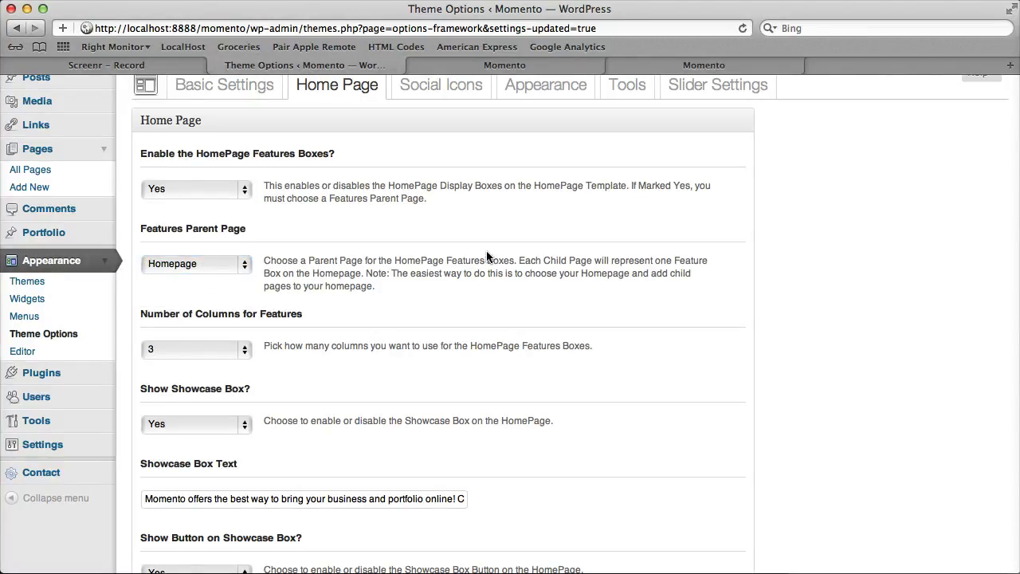
Check the available column counts for the features boxes and save the Home Page theme options
scroll(419, 250, "down", 3)
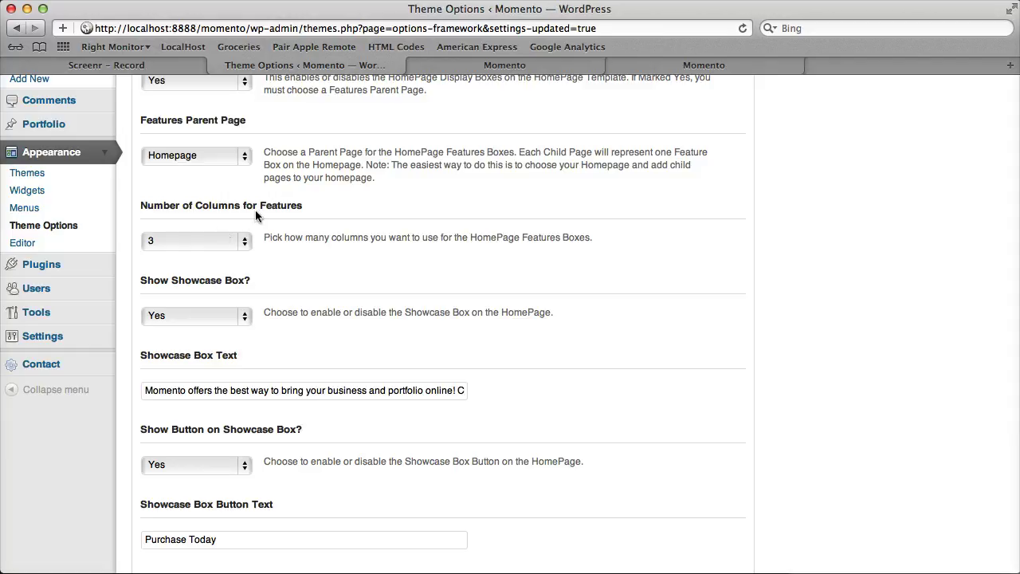
left_click(200, 241)
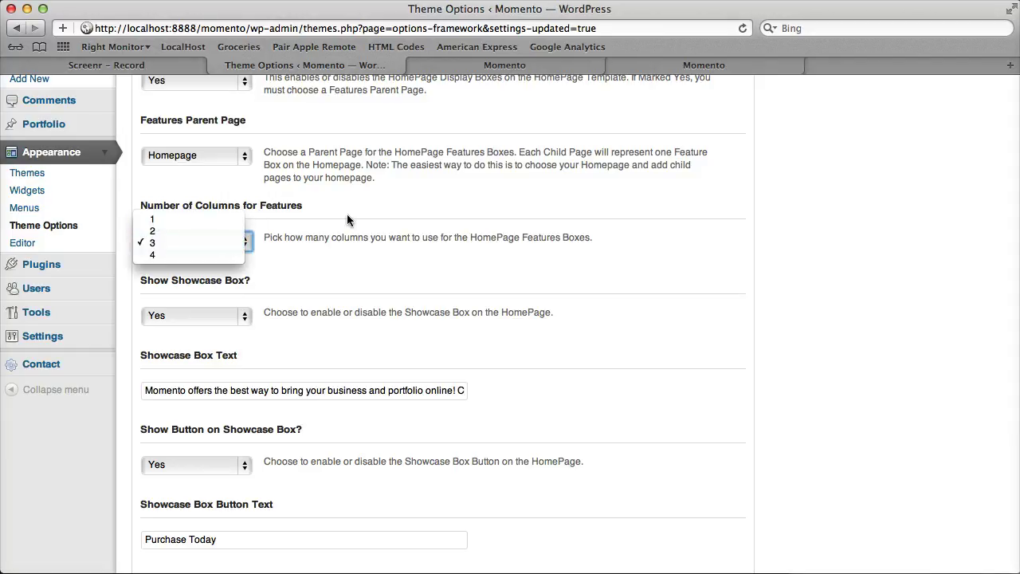
left_click(440, 206)
scroll(496, 193, "down", 7)
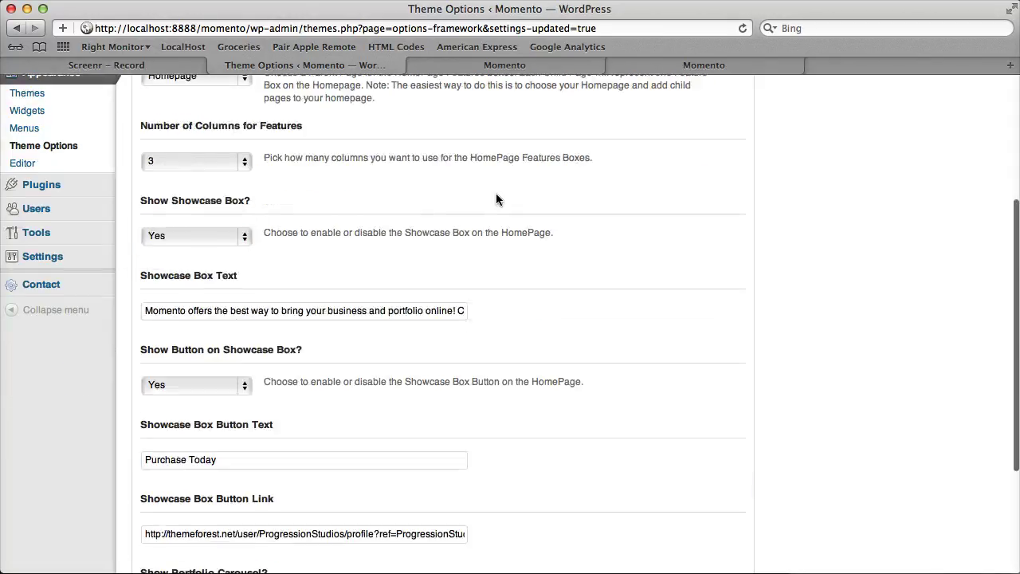
left_click(705, 491)
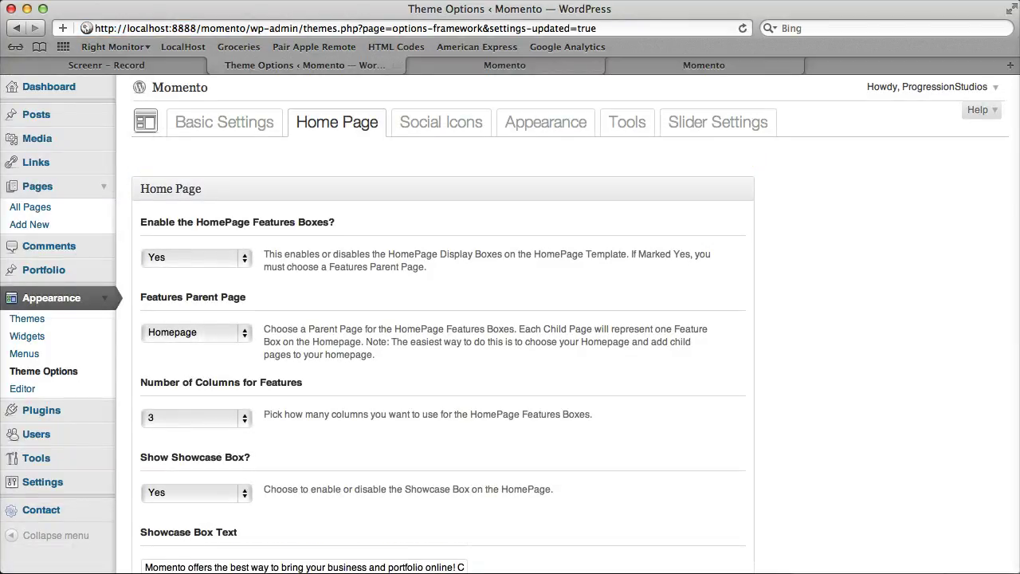
left_click(363, 358)
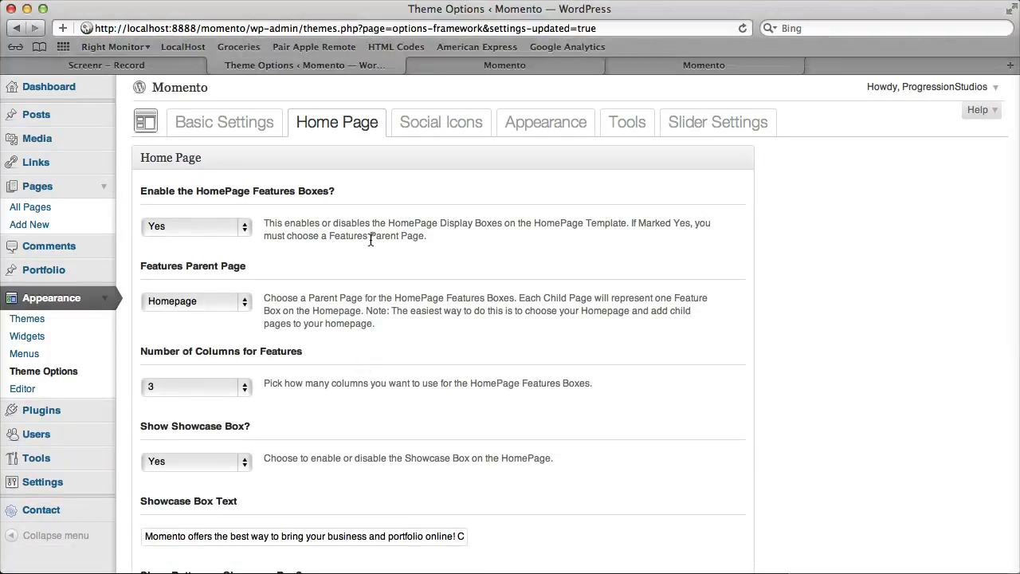
Create a new page titled "Unlimited colors", after the demo's first feature box, with the body text "lorem ipsum..."
left_click(108, 301)
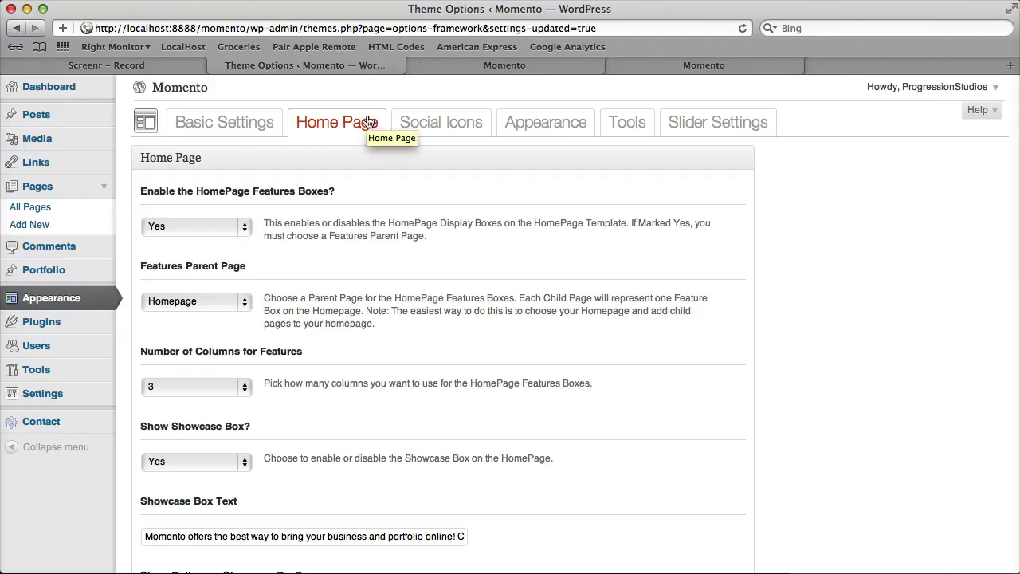
left_click(90, 210)
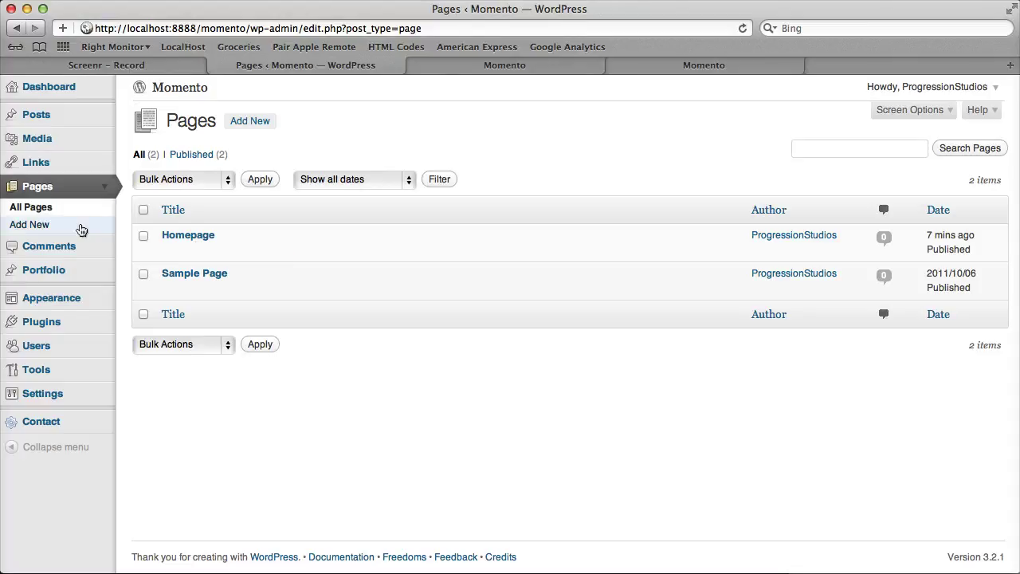
left_click(82, 231)
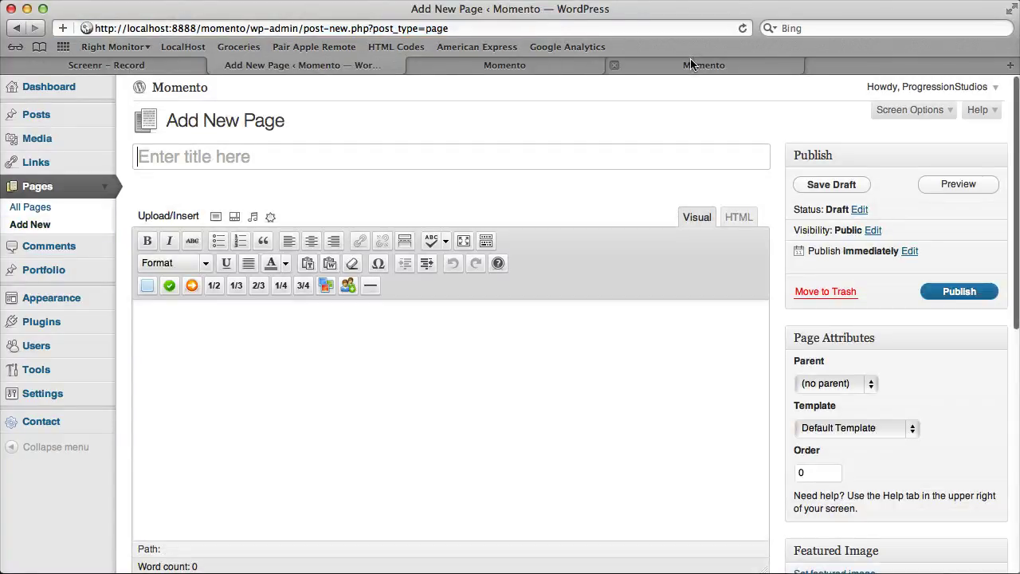
left_click(692, 65)
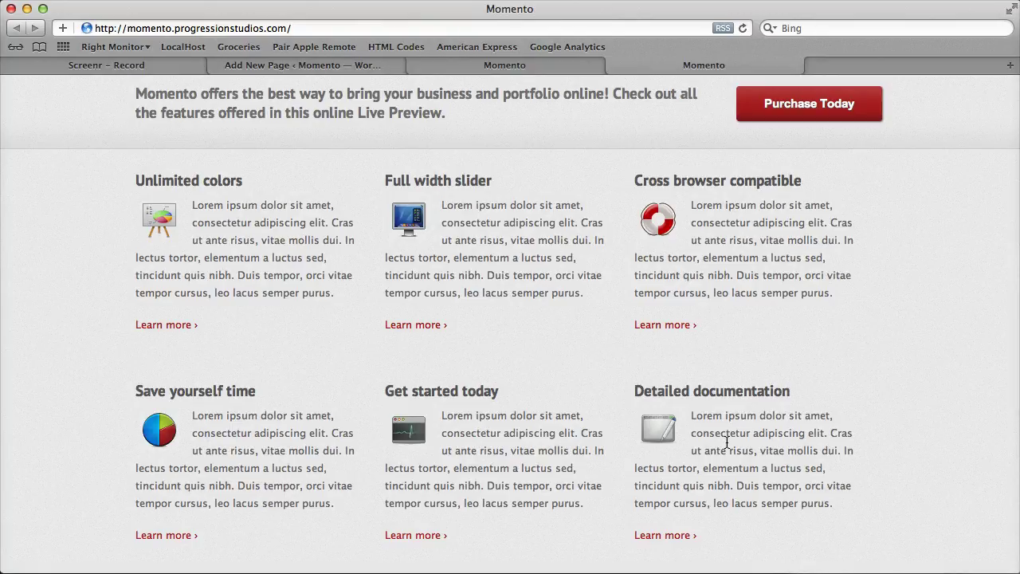
left_click(285, 65)
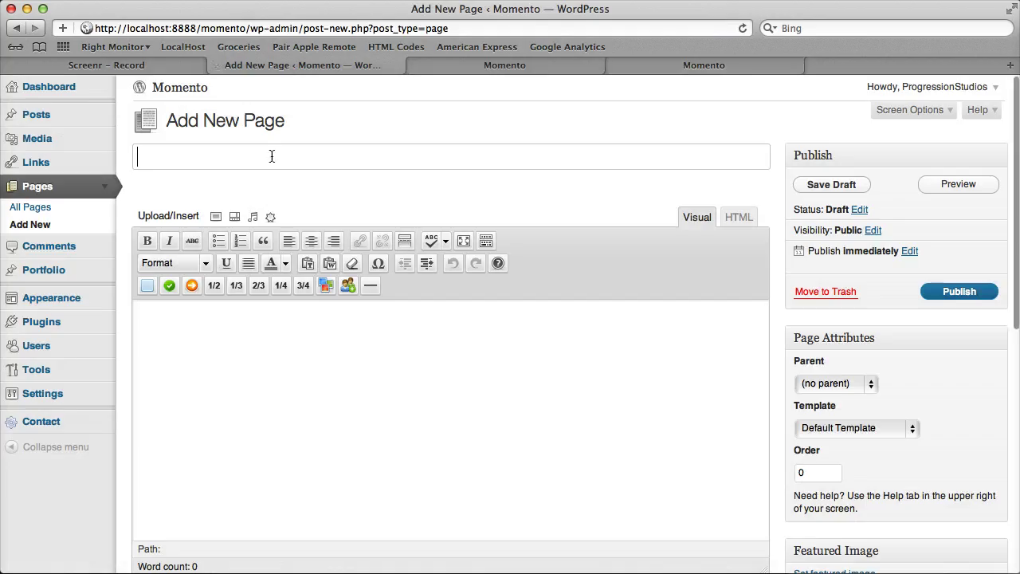
left_click(271, 155)
type("Unlimited colors")
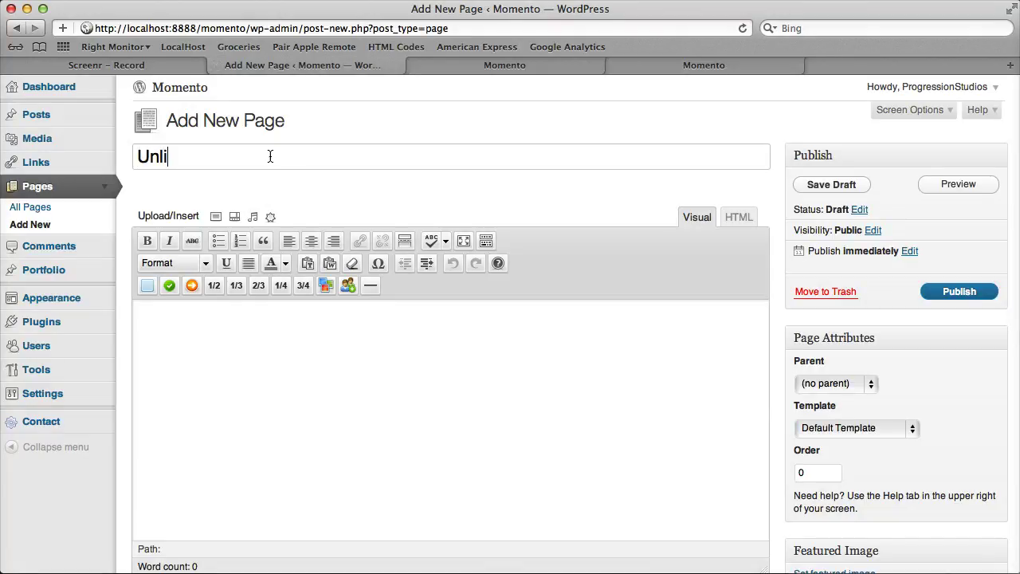
left_click(327, 367)
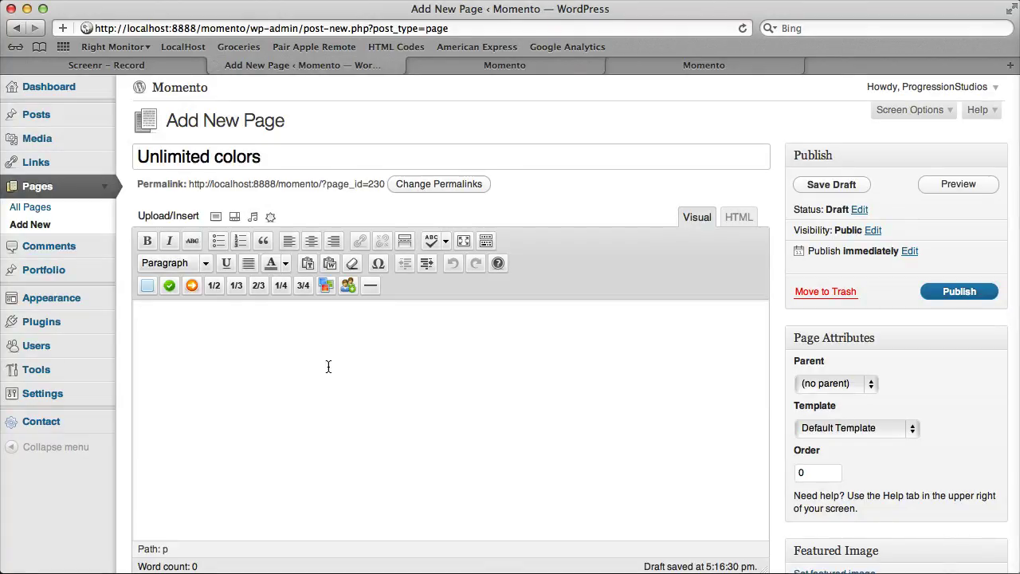
type("lorem ipsum...")
Set the Unlimited colors page's parent to Homepage and publish it
left_click(831, 383)
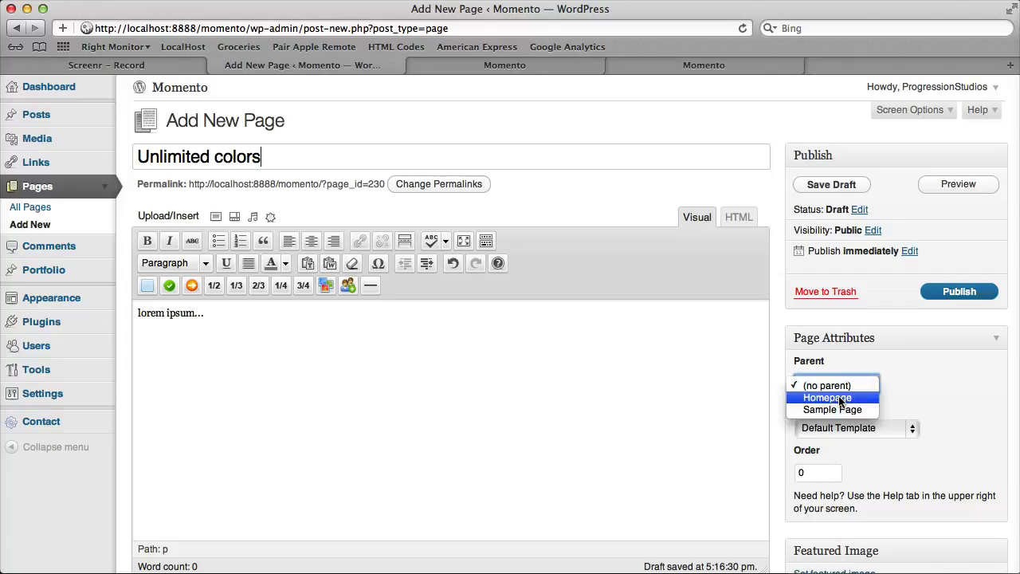
left_click(841, 398)
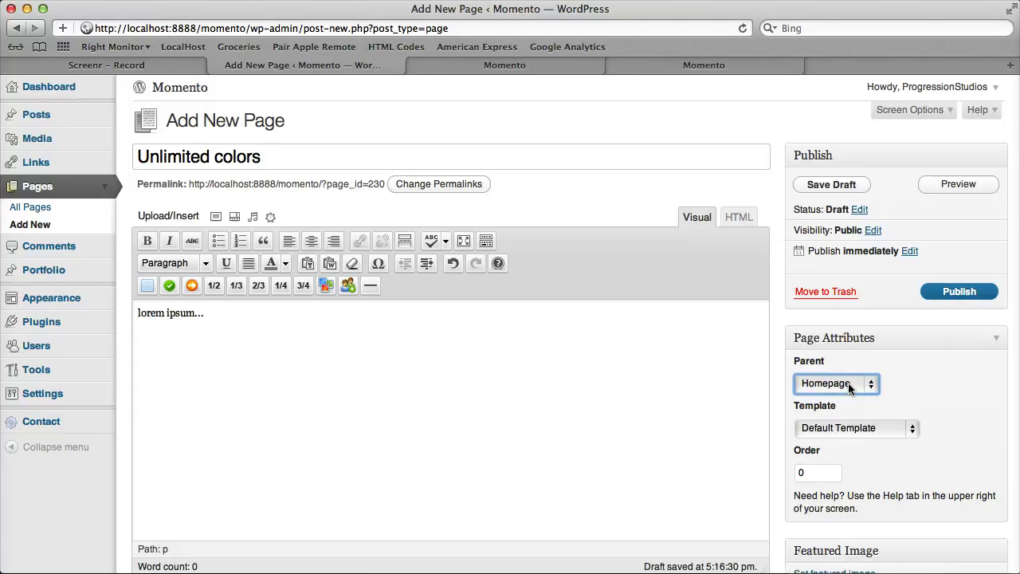
left_click(958, 291)
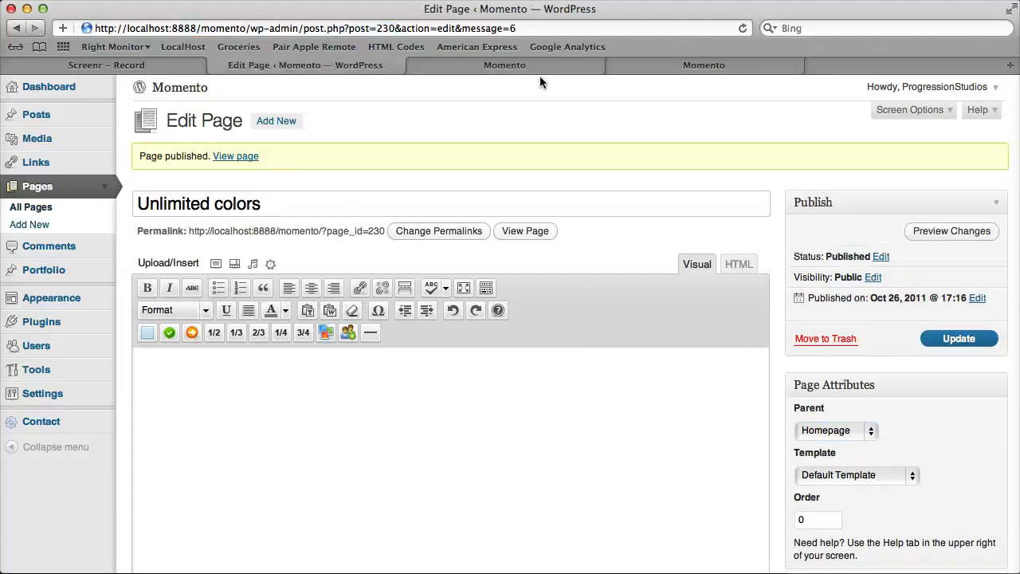
Reload the local Momento home page and examine the feature box area below the showcase text
left_click(532, 68)
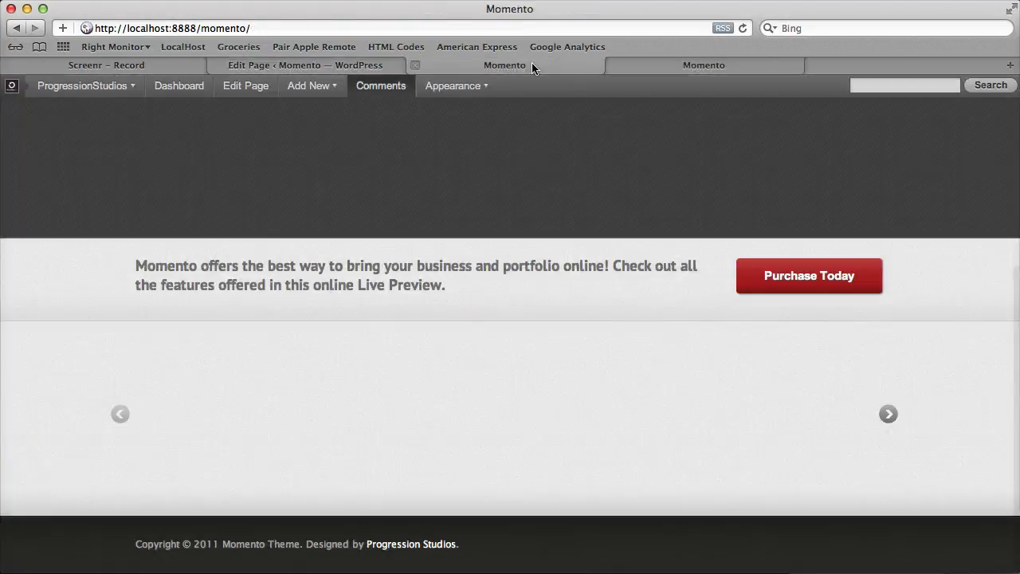
left_click(741, 28)
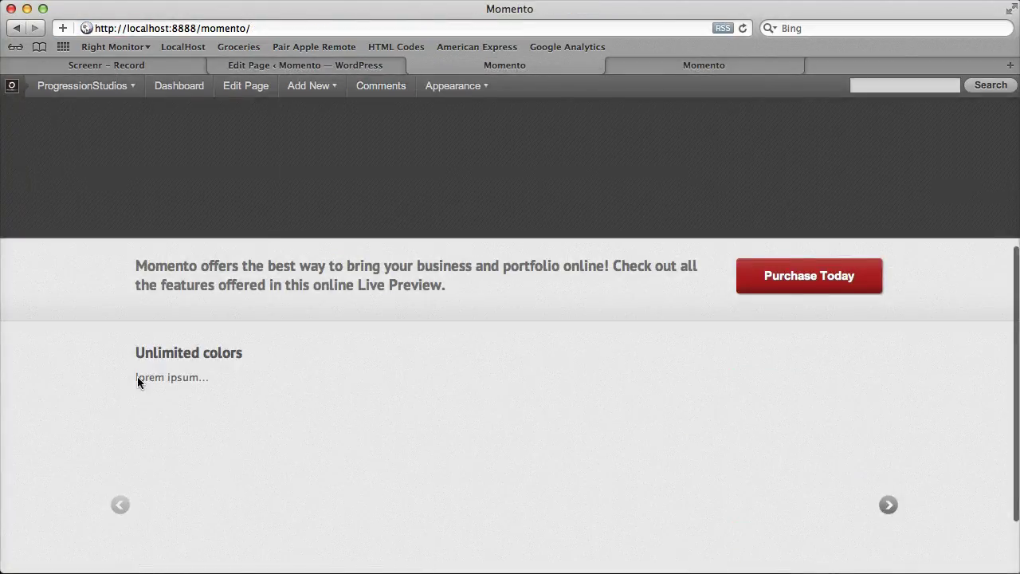
left_click_drag(146, 348, 255, 422)
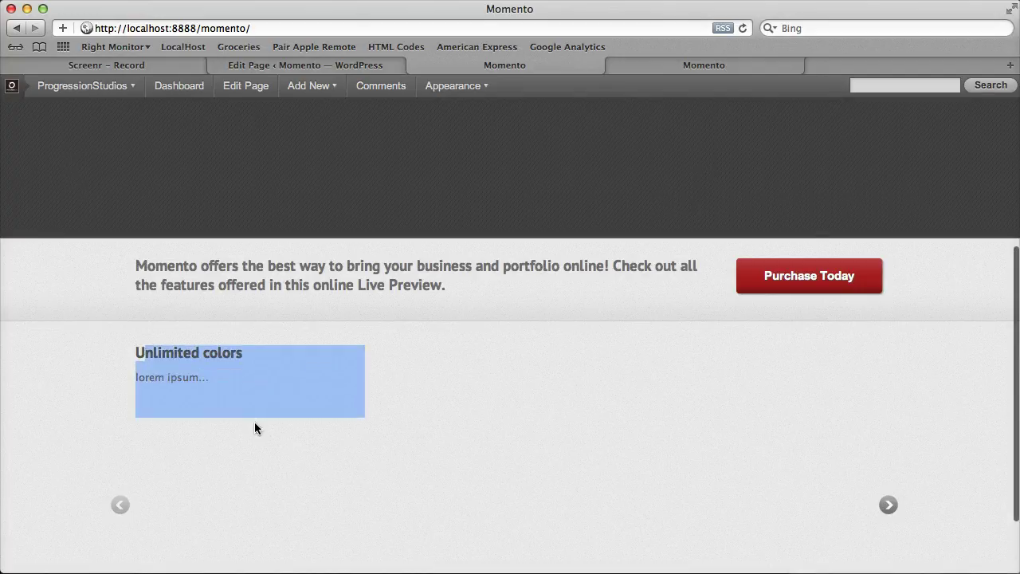
Return to the Unlimited colors page editor and inspect its Order attribute
left_click(348, 66)
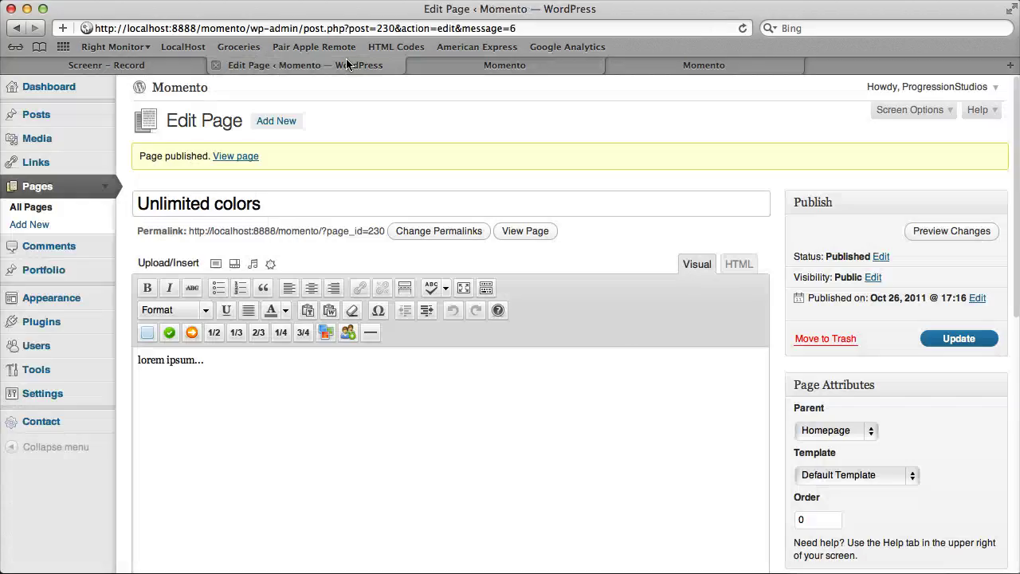
scroll(661, 405, "down", 3)
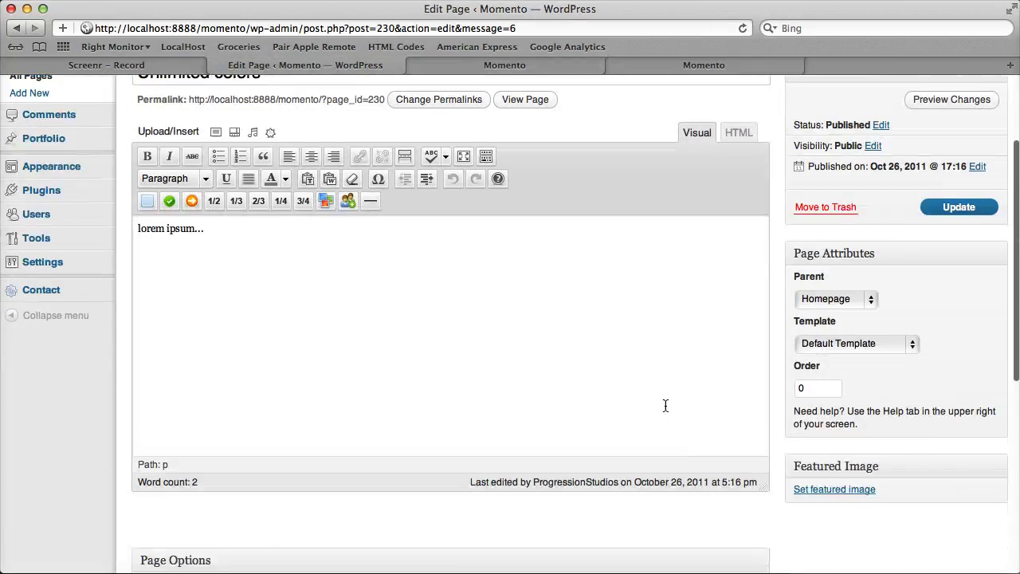
left_click(803, 387)
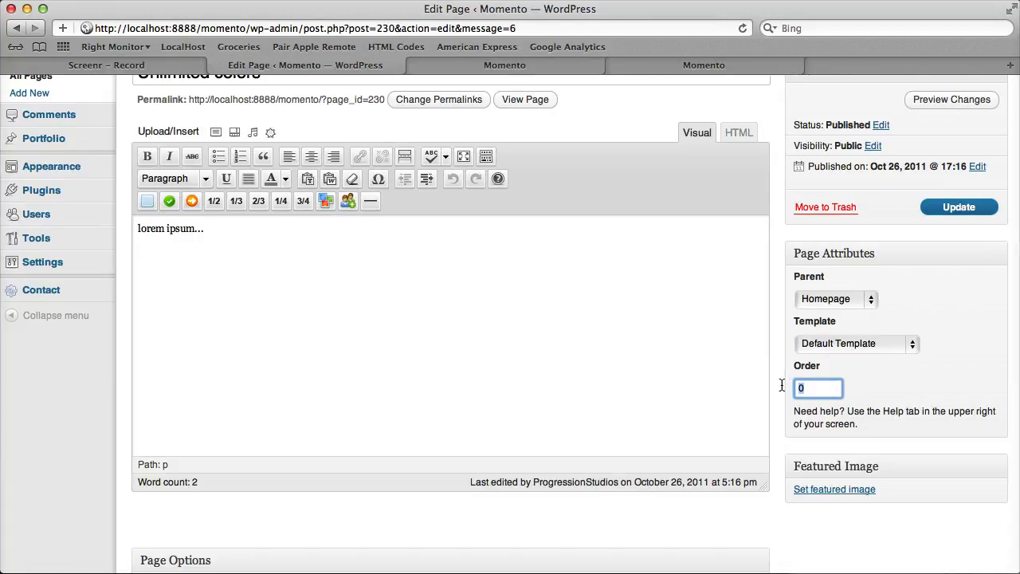
scroll(305, 297, "up", 2)
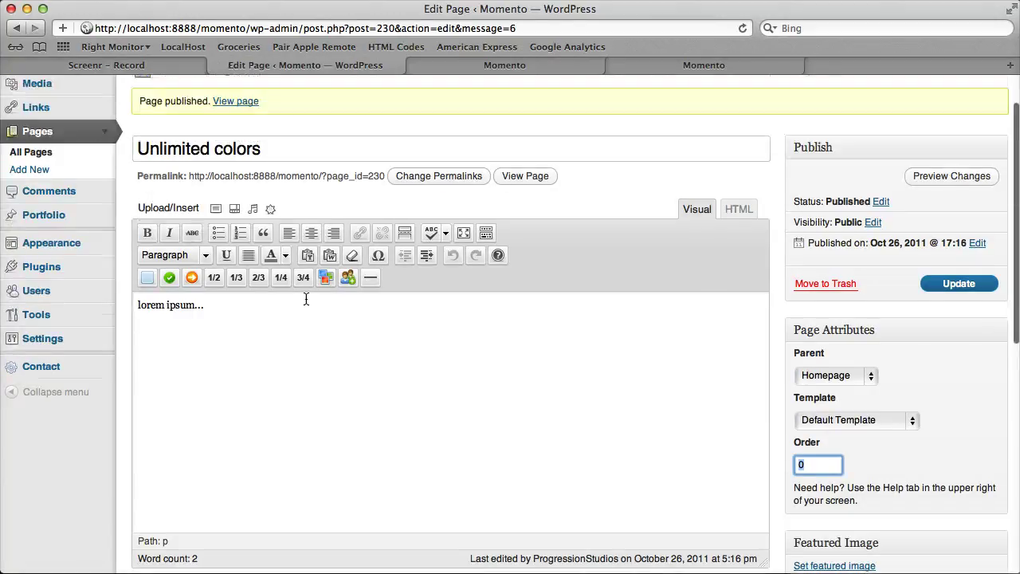
Create a new page titled "Second Box" with the body text "Lorem ipsum..."
left_click(72, 170)
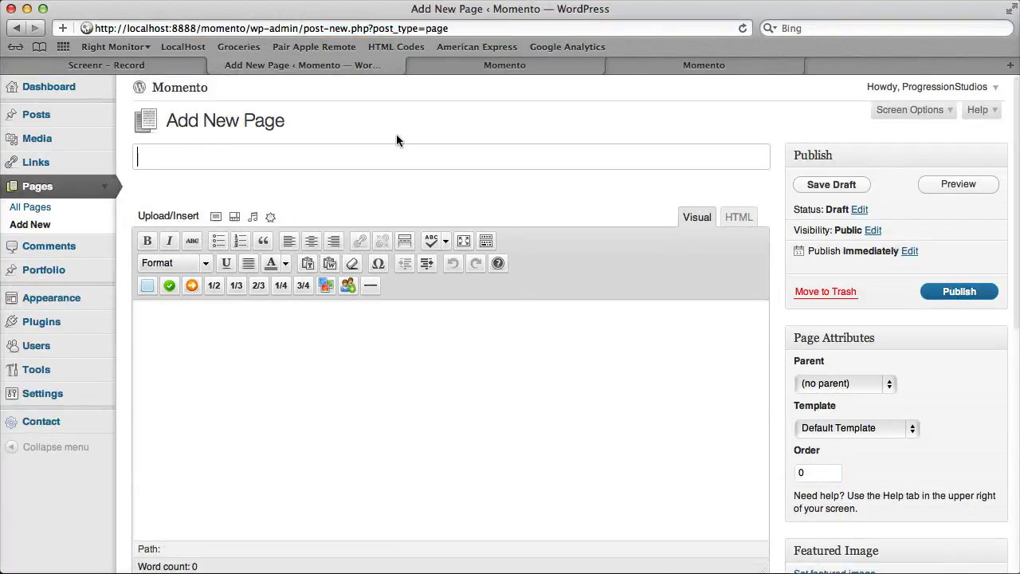
type("Second Box")
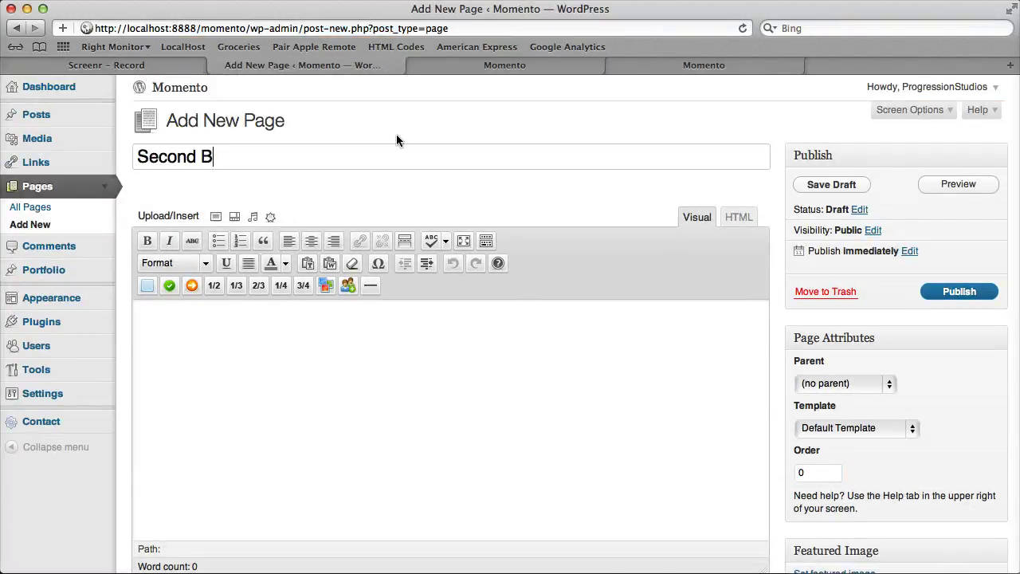
left_click(443, 373)
type("L")
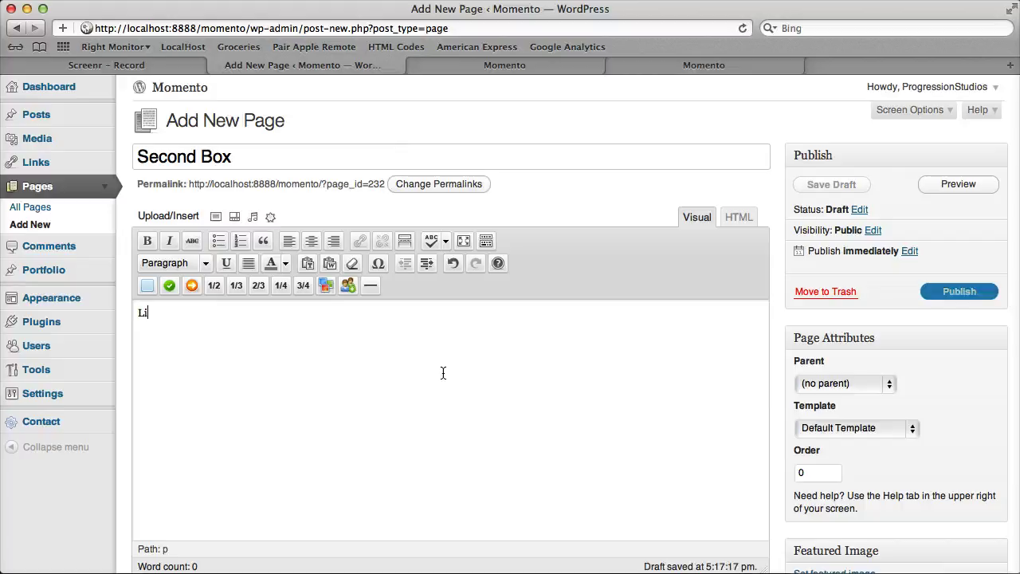
type("orerem i")
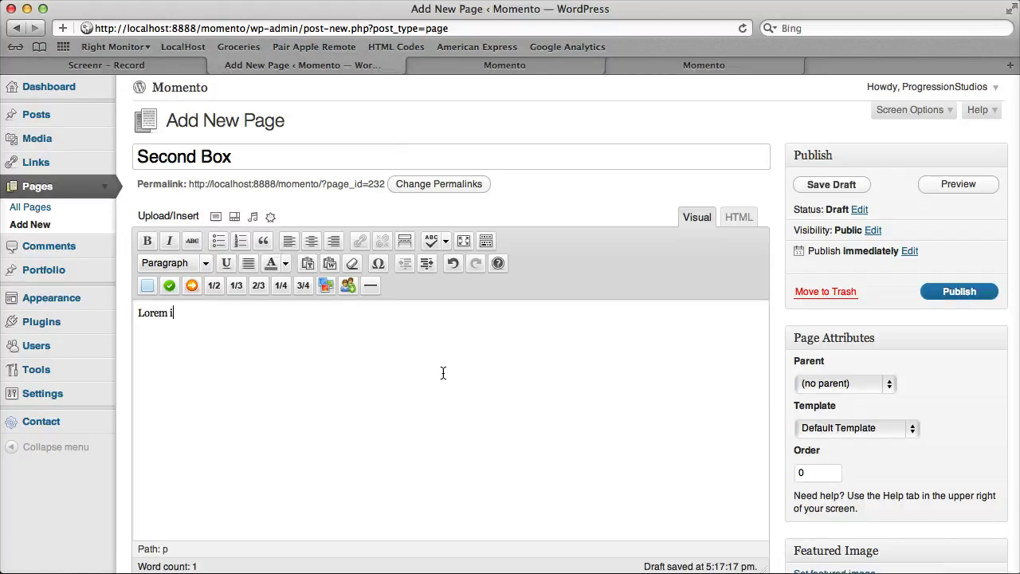
type("psum...")
Set the Second Box page's order to 2 and its parent to Homepage, and publish it
double_click(829, 472)
type("2")
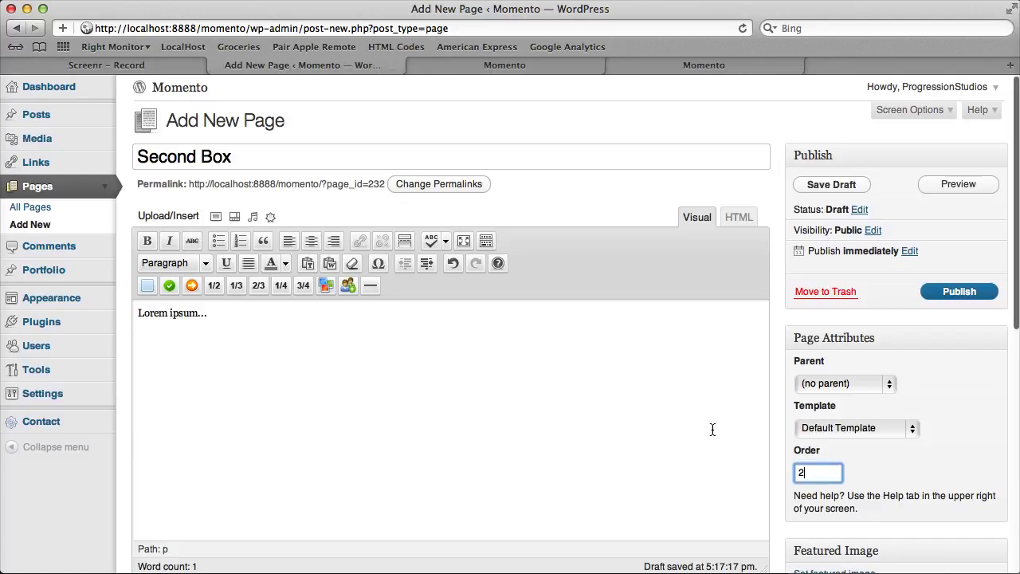
left_click(868, 386)
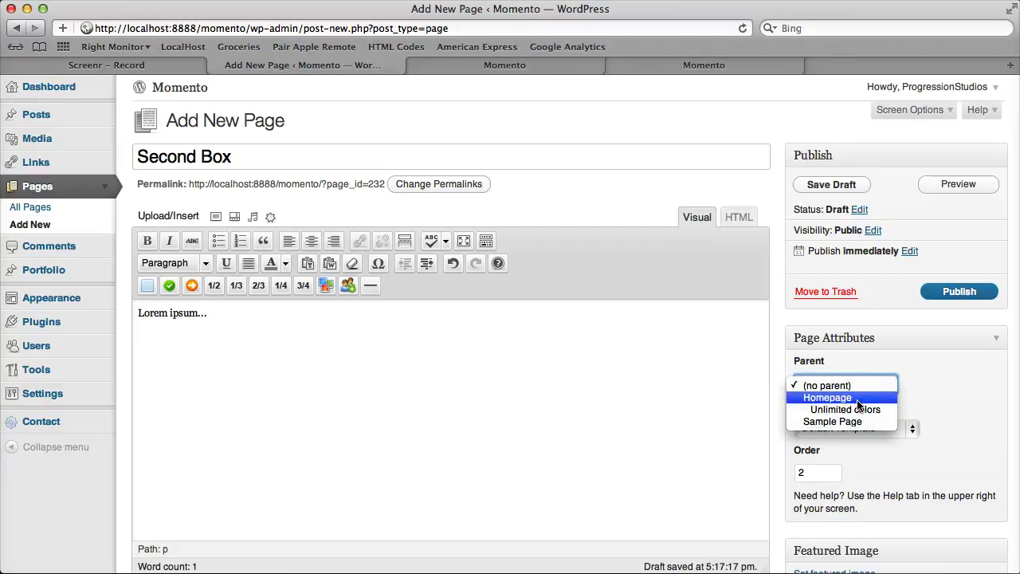
left_click(857, 398)
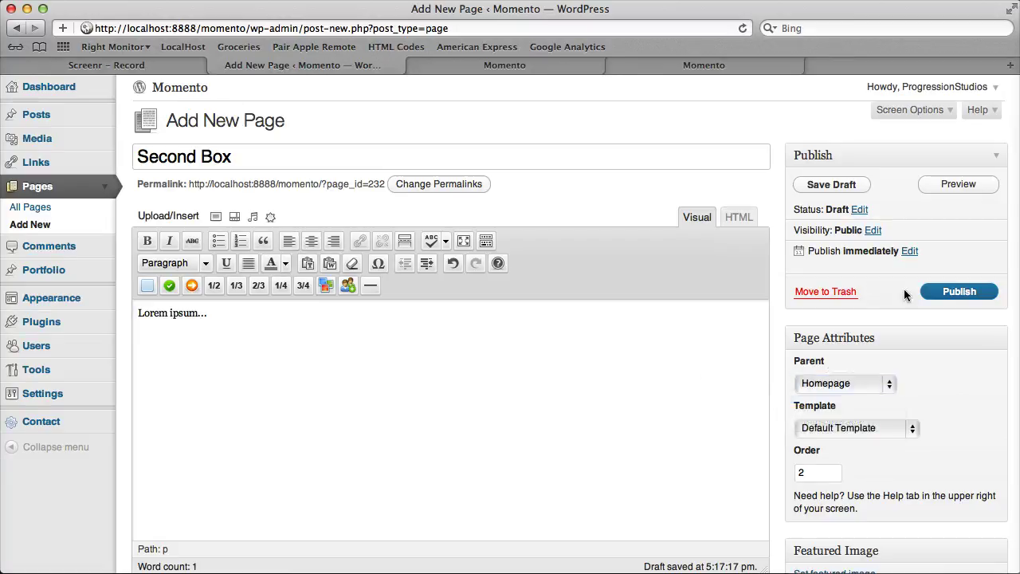
left_click(944, 295)
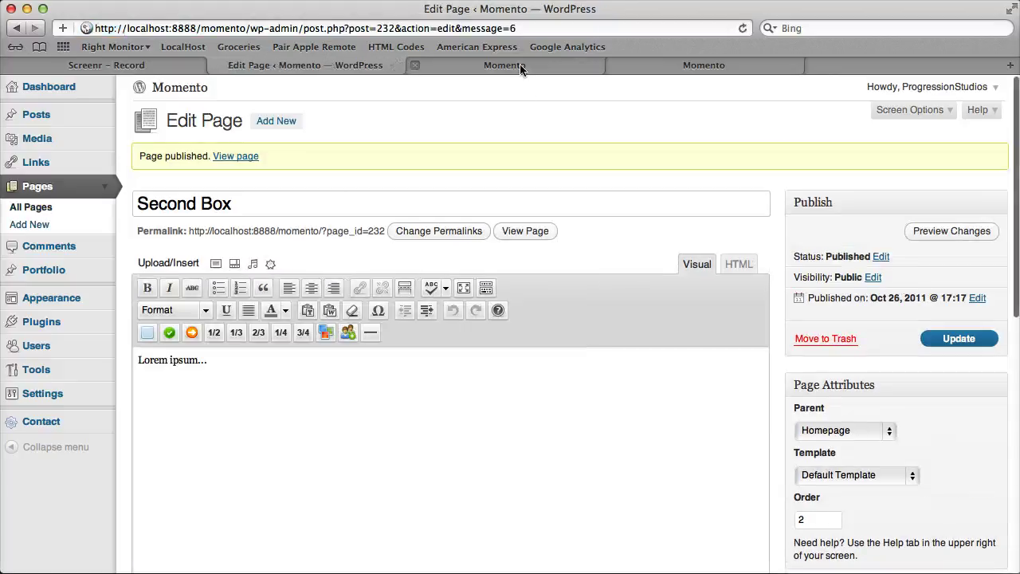
Reload the local Momento home page and compare its feature boxes with those on the live demo site
left_click(523, 67)
left_click(743, 27)
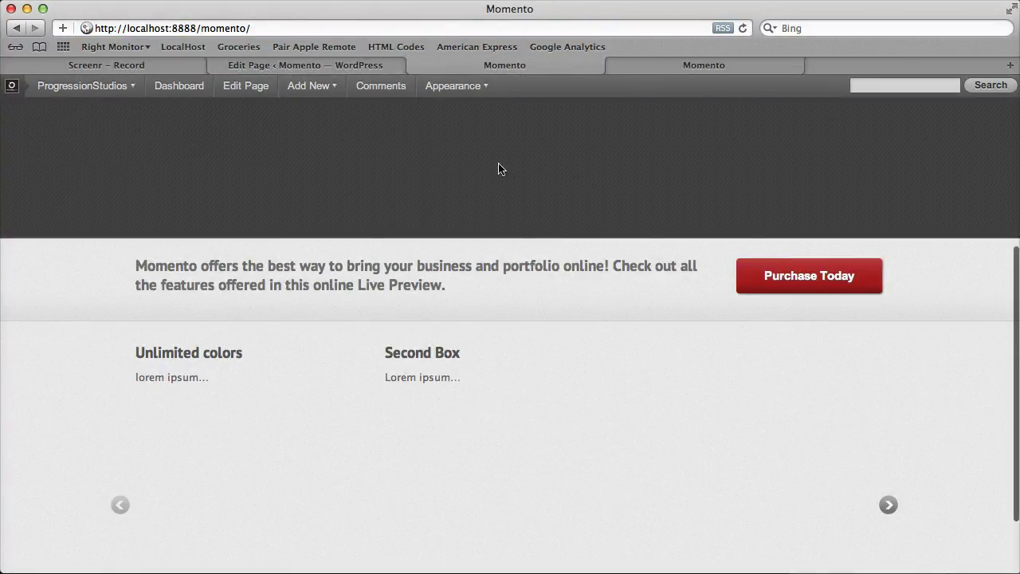
left_click(353, 67)
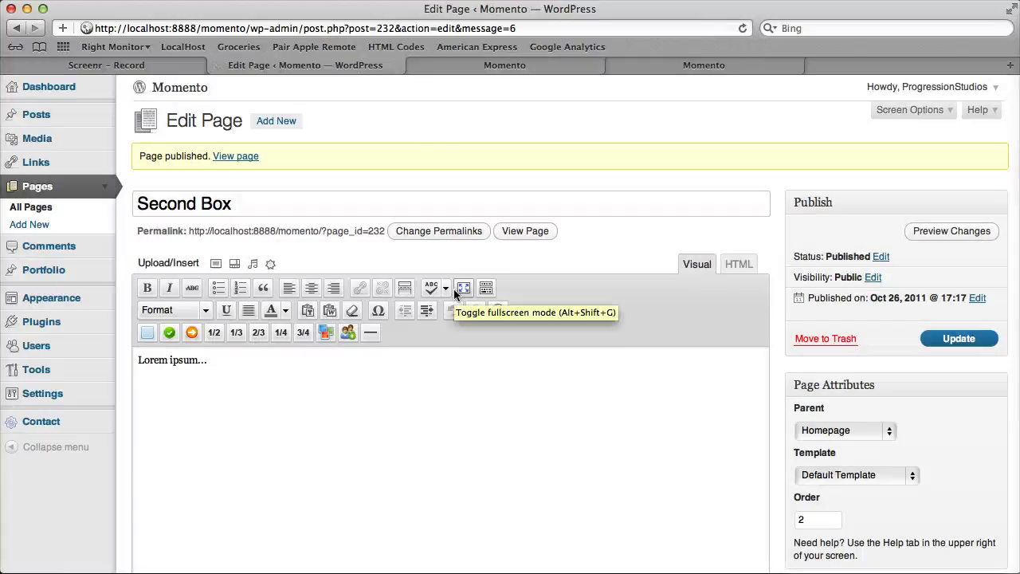
left_click(405, 438)
scroll(409, 365, "down", 3)
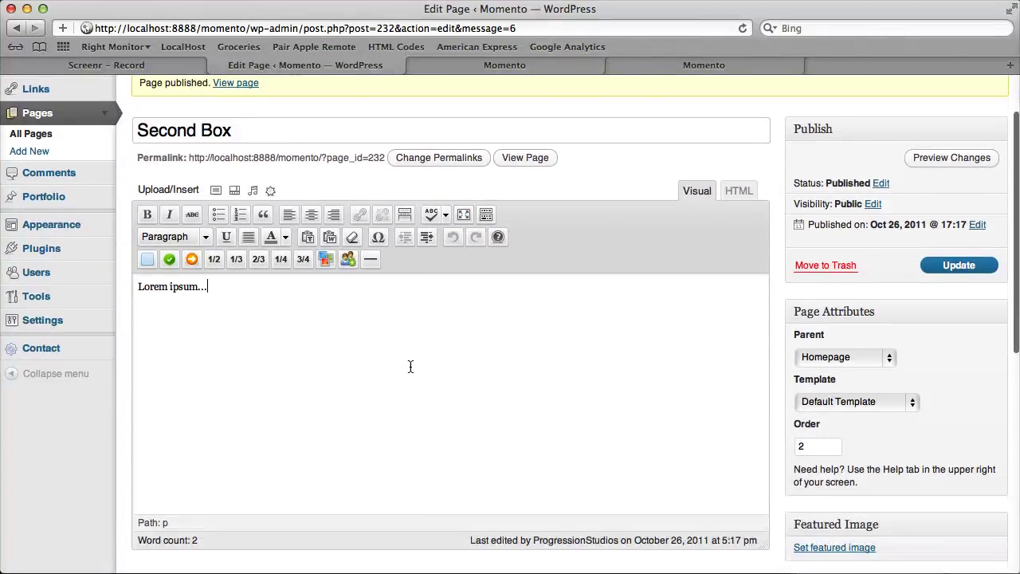
left_click(701, 66)
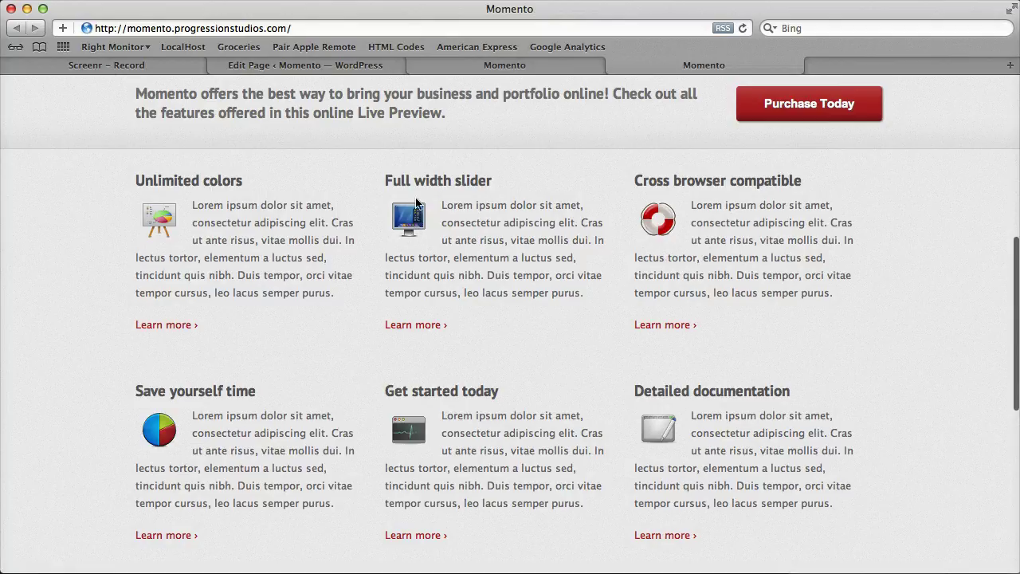
left_click(461, 63)
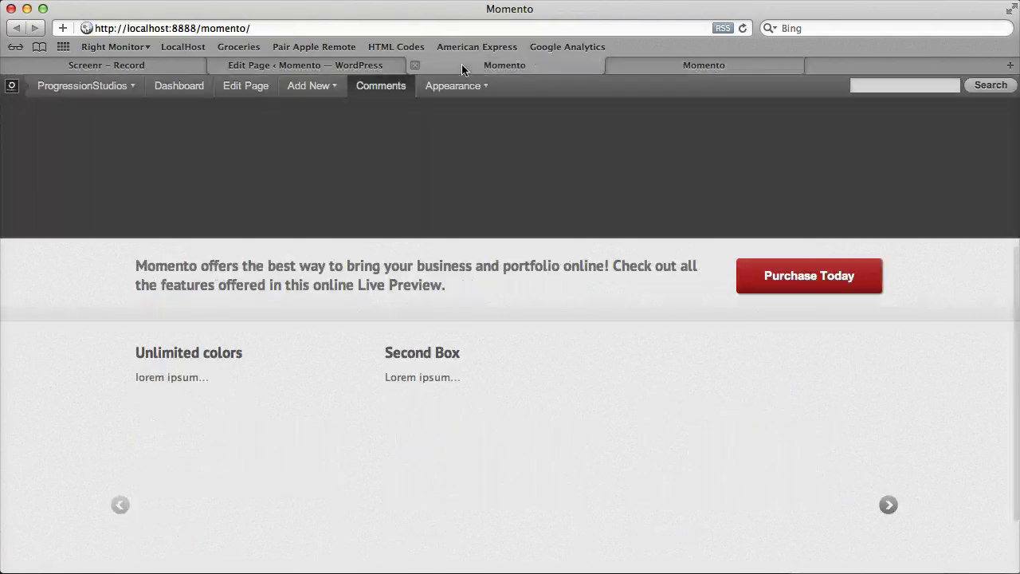
Return to the Second Box page editor and upload the image unlimited-colors.png from the Desktop
left_click(307, 66)
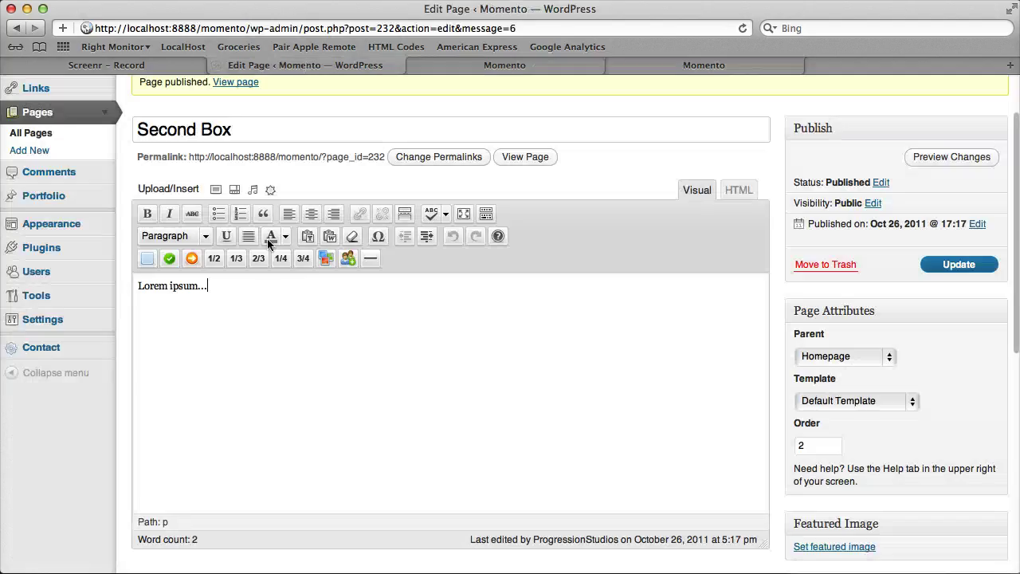
left_click(217, 195)
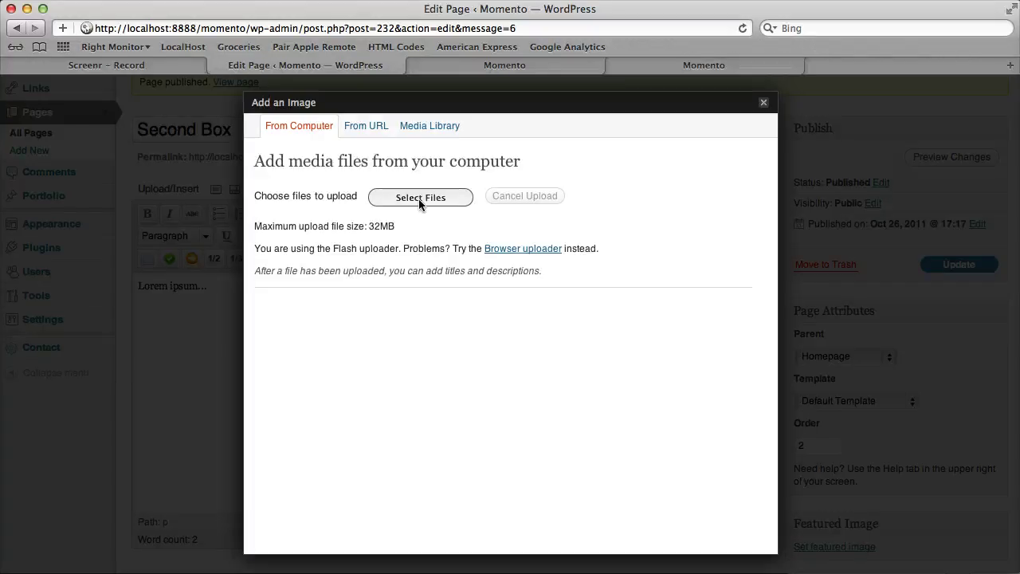
left_click(420, 197)
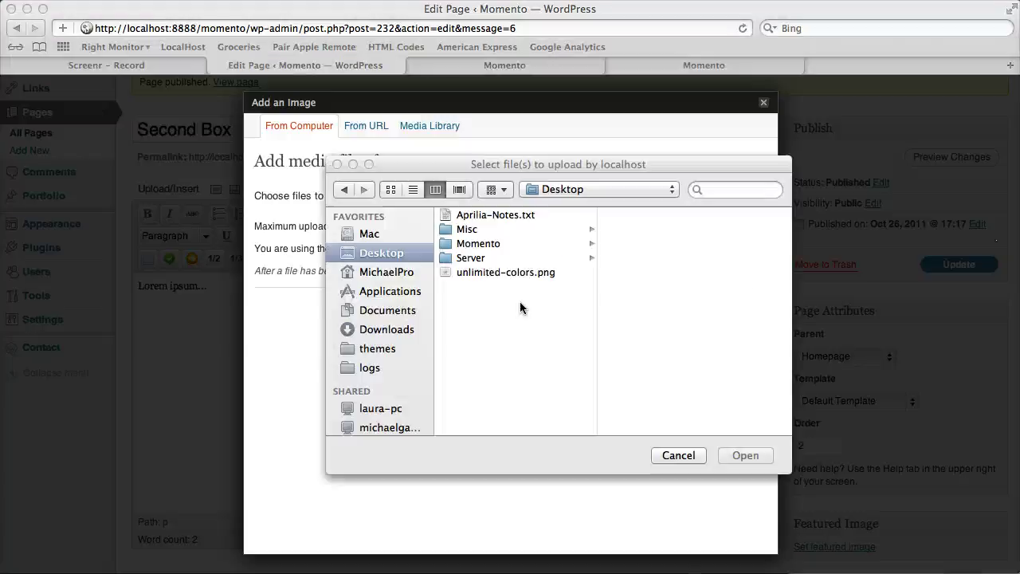
left_click(557, 272)
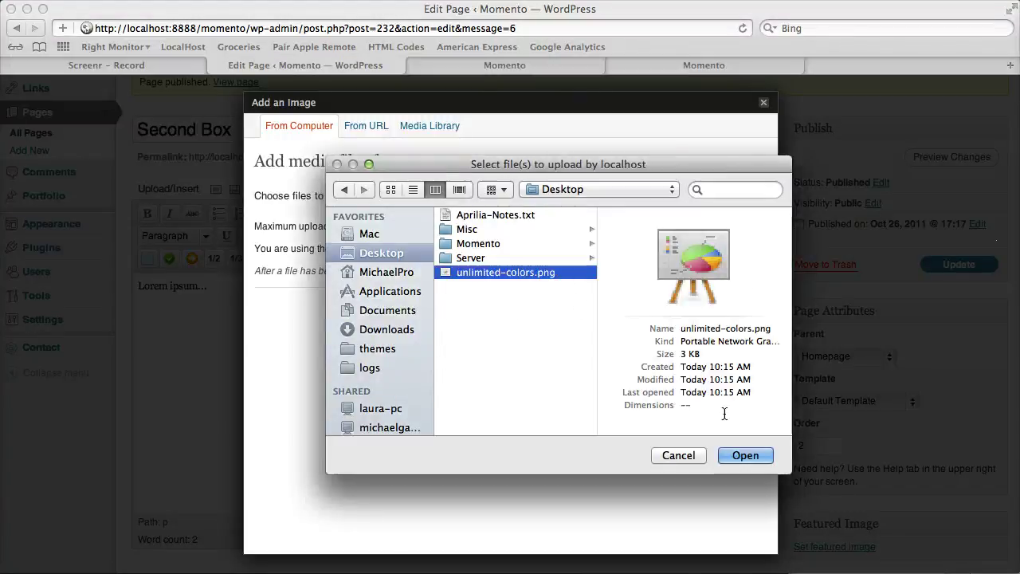
left_click(741, 455)
Use the uploaded unlimited-colors image as the Second Box page's featured image and update the page
scroll(562, 385, "down", 5)
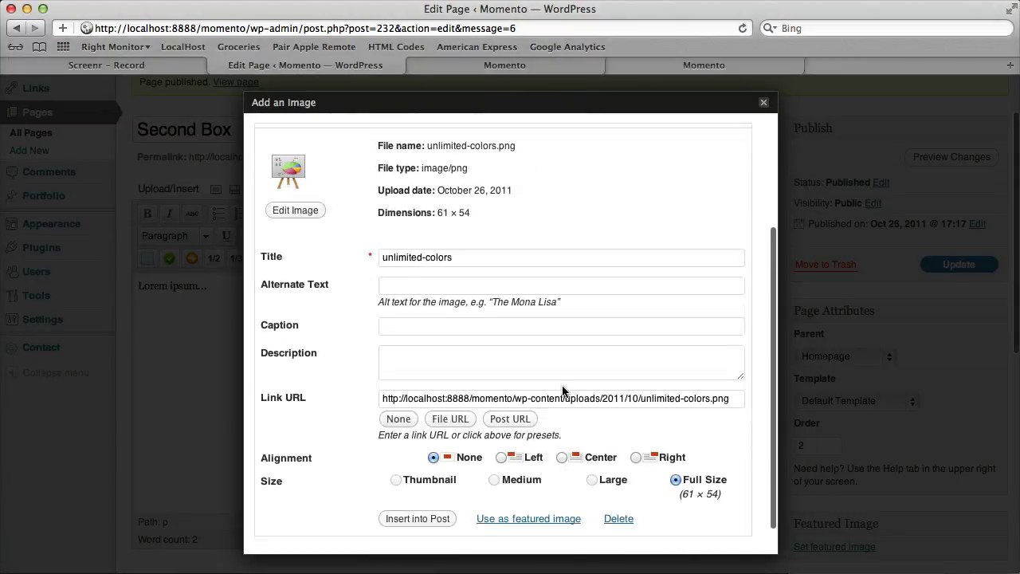
left_click(542, 513)
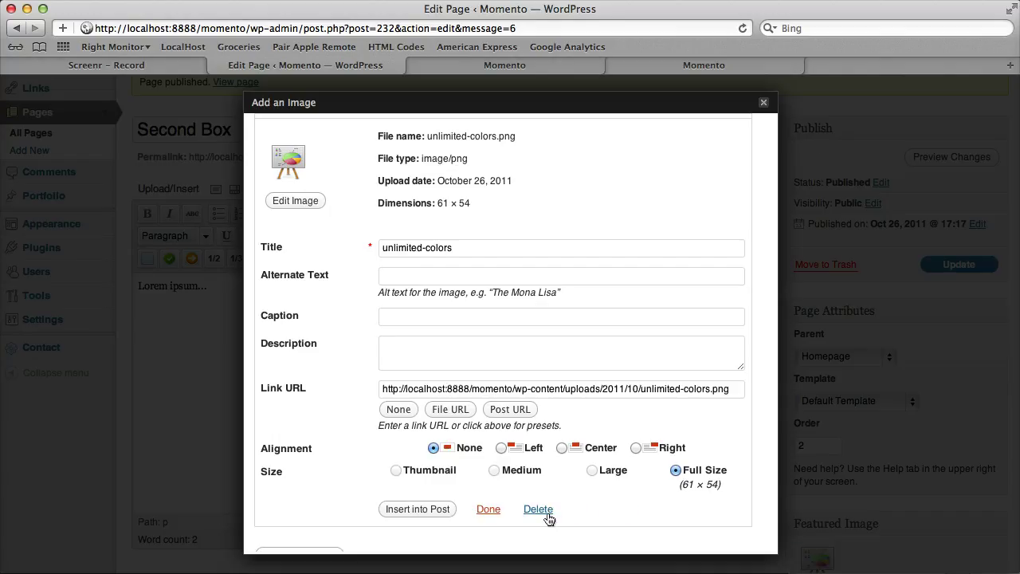
left_click(763, 103)
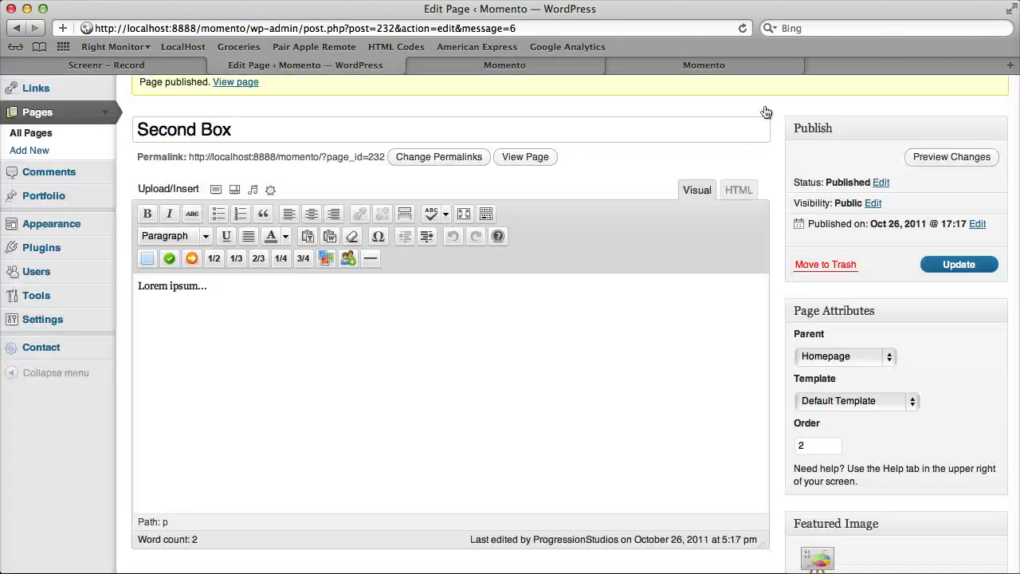
left_click(956, 265)
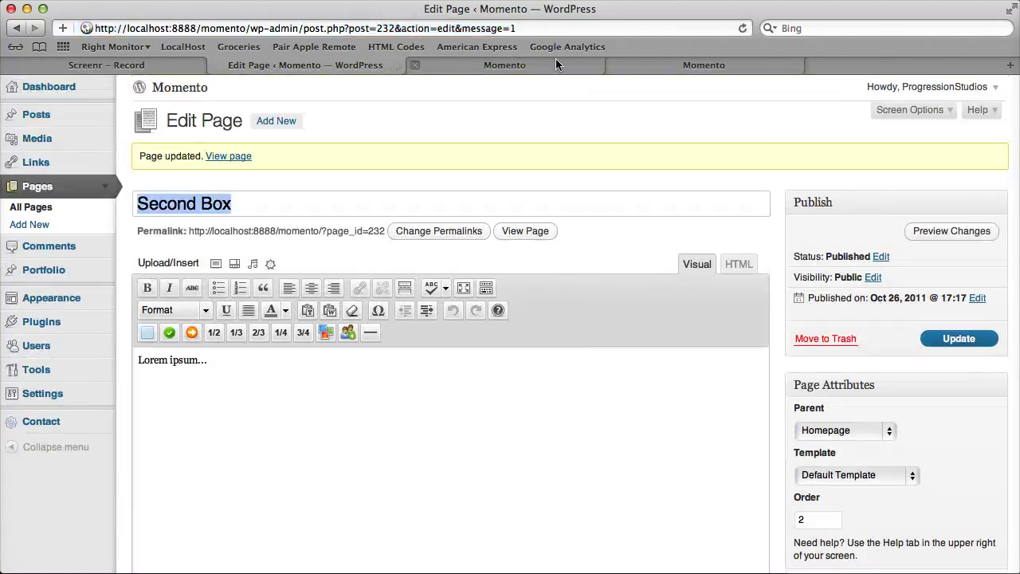
Reload the local home page and examine the Second Box feature area
left_click(555, 65)
left_click(743, 28)
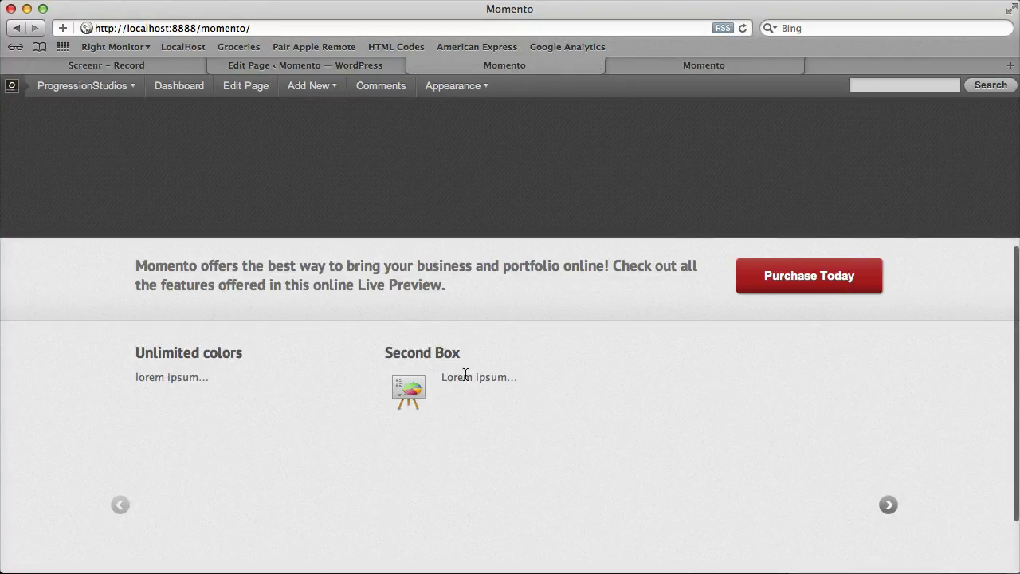
scroll(494, 371, "down", 3)
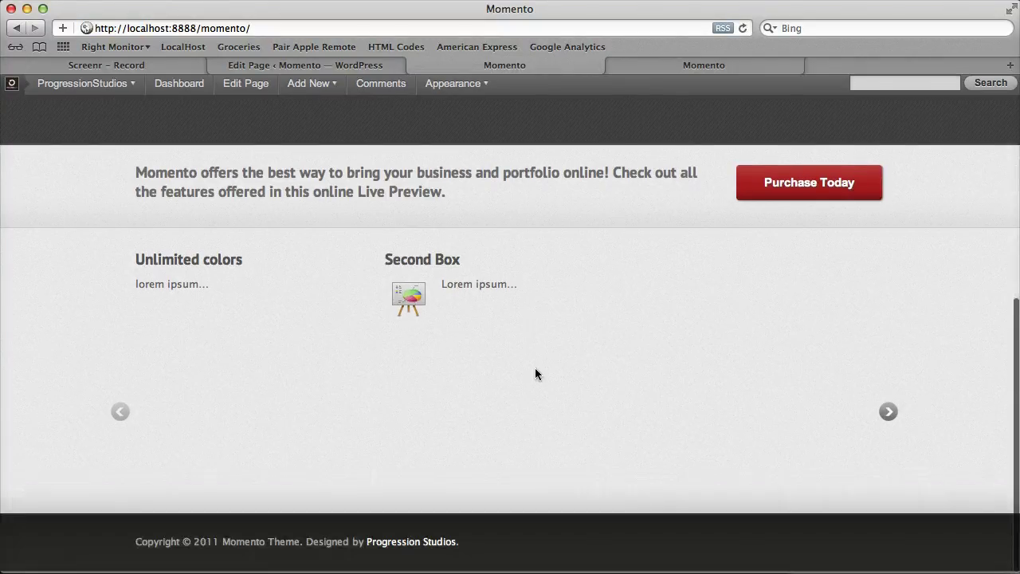
Return to the Second Box page editor and review its featured image, page options and body text
left_click(374, 69)
scroll(899, 414, "down", 5)
scroll(835, 405, "up", 4)
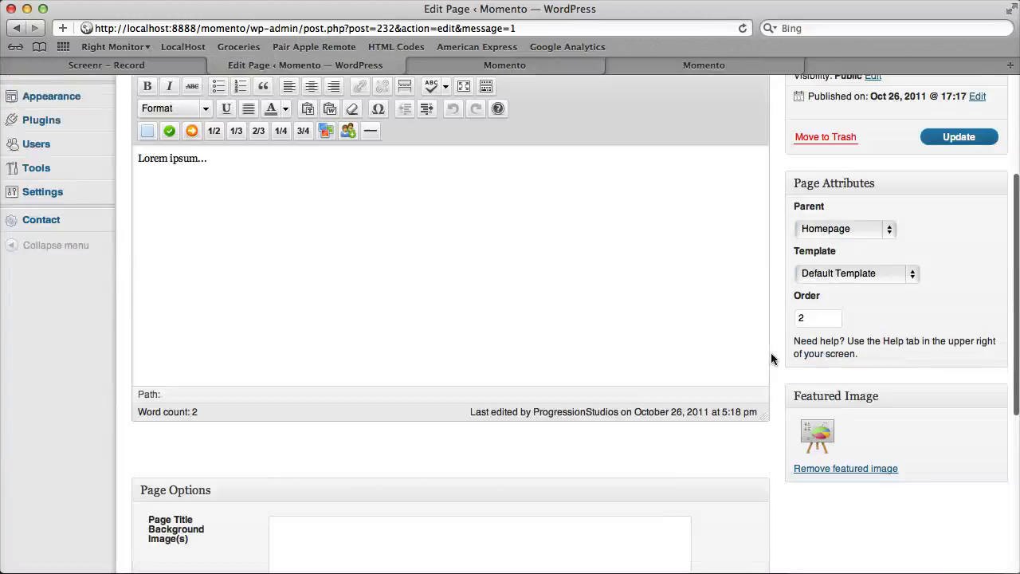
left_click(233, 332)
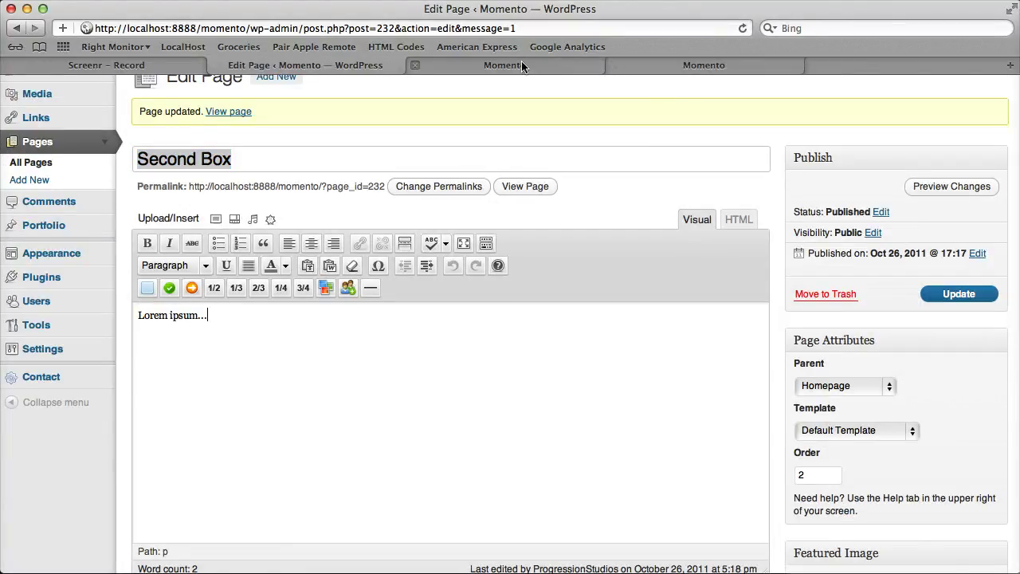
Open the Homepage page for editing from the list of all pages
left_click(105, 150)
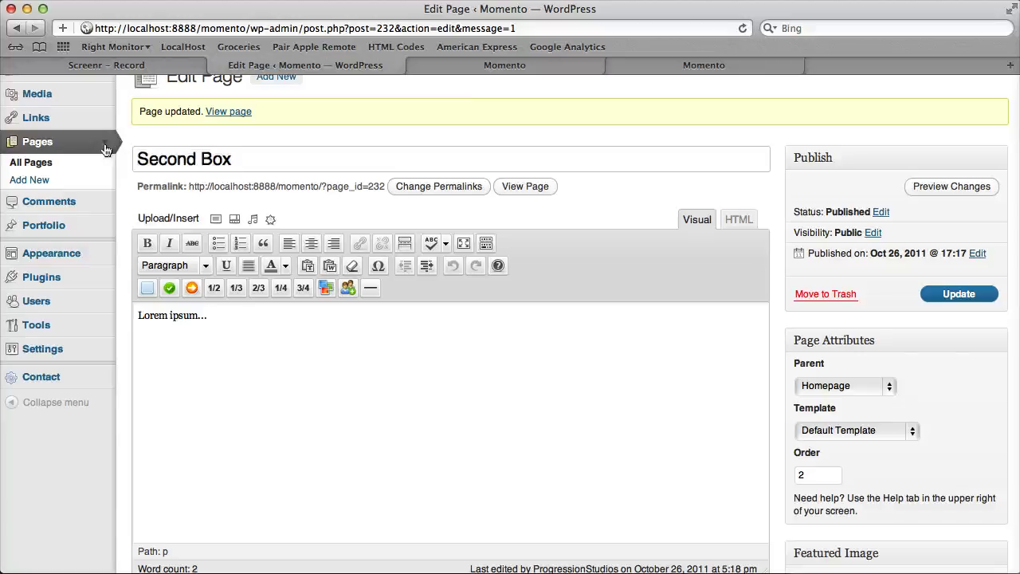
left_click(104, 151)
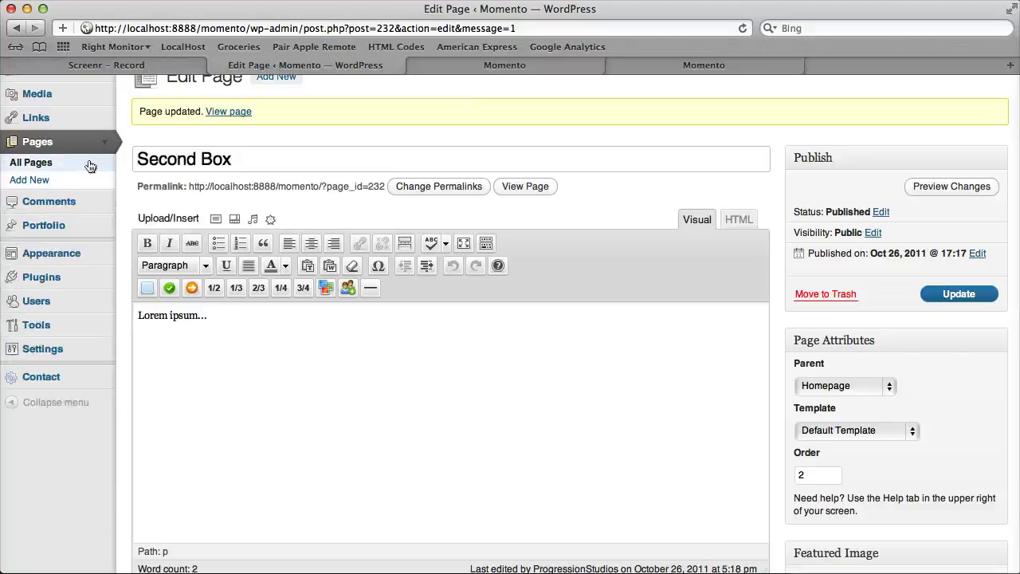
left_click(89, 165)
mouse_move(169, 252)
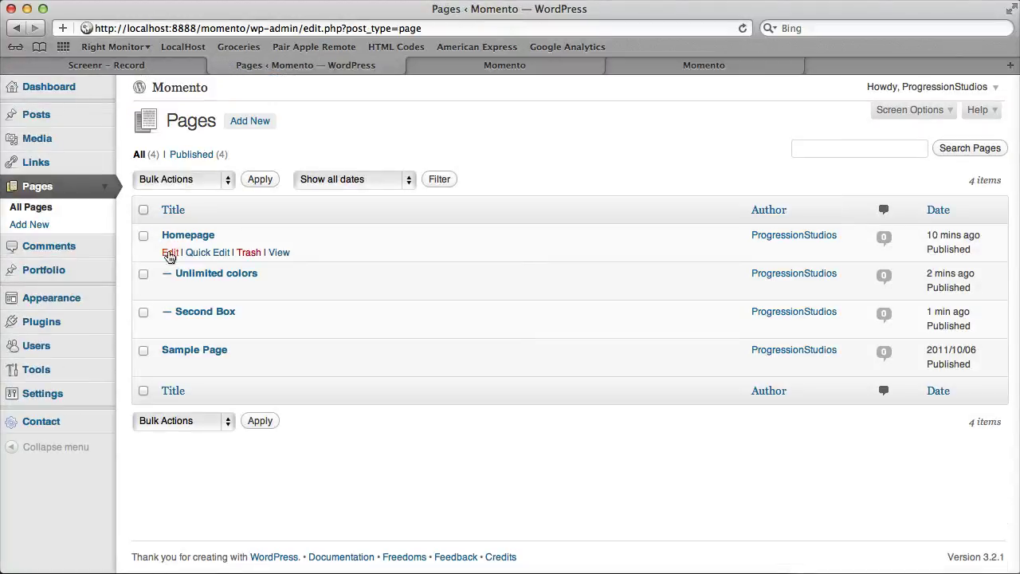
left_click(169, 252)
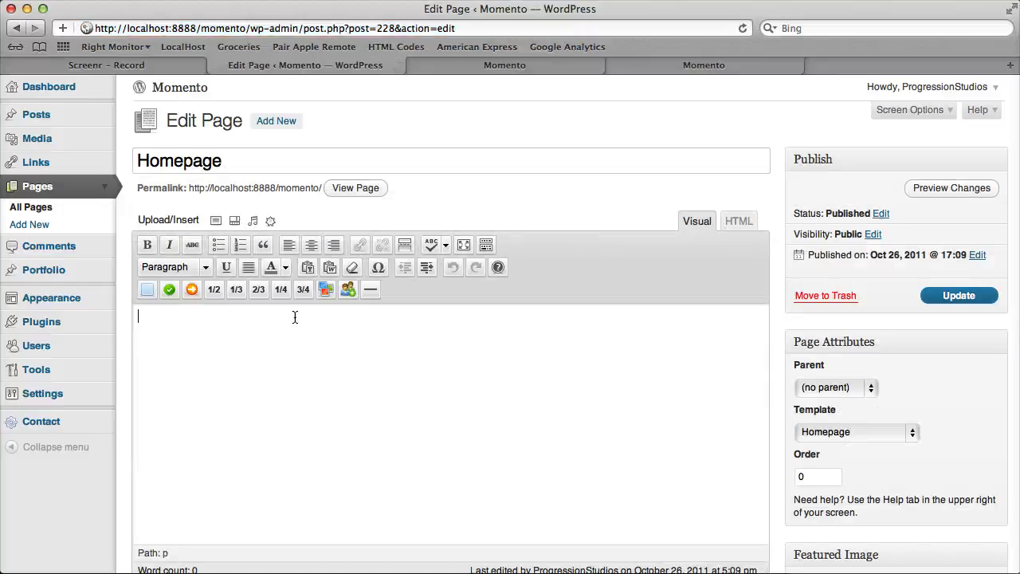
Add the body text "Homepage text here..." to the Homepage page and update it
left_click(294, 317)
type("Homepage te")
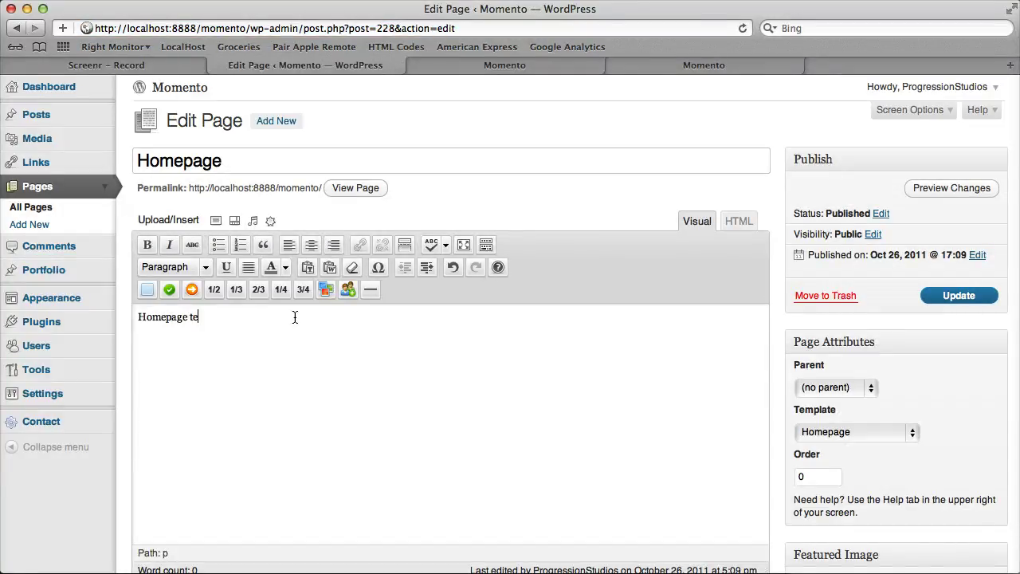
type("xt here...")
left_click(952, 295)
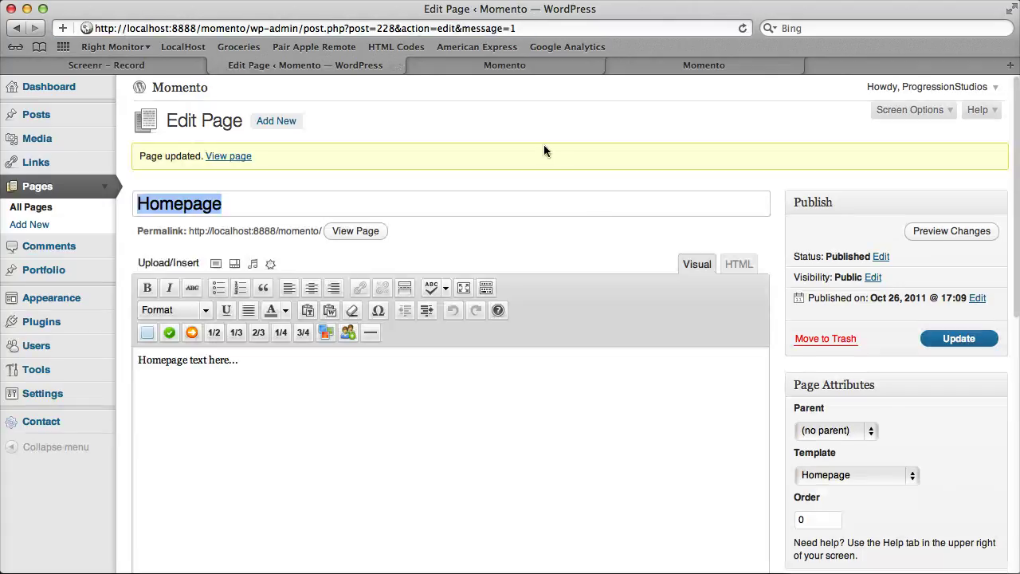
Reload the local home page and check the content area below the feature boxes
left_click(516, 65)
left_click(743, 28)
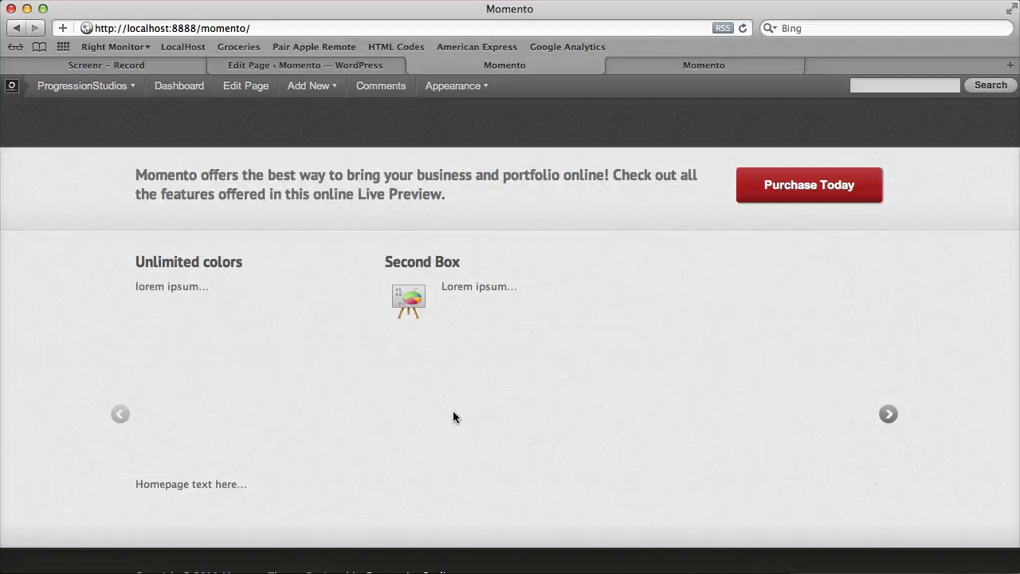
Open the site's widget settings, collapse the Blog Sidebar area and expand the Homepage Widget 1 area
left_click(364, 67)
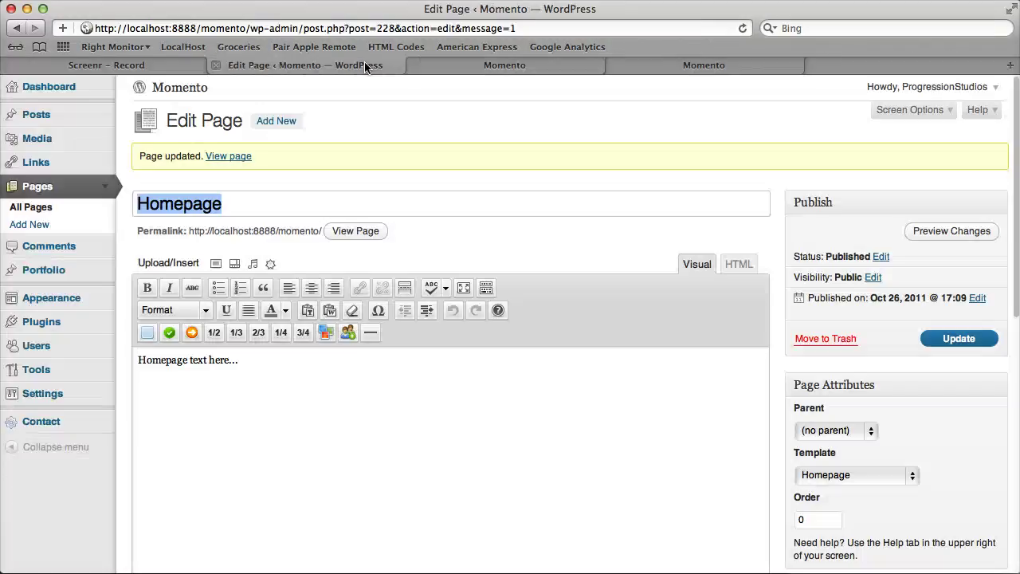
left_click(109, 186)
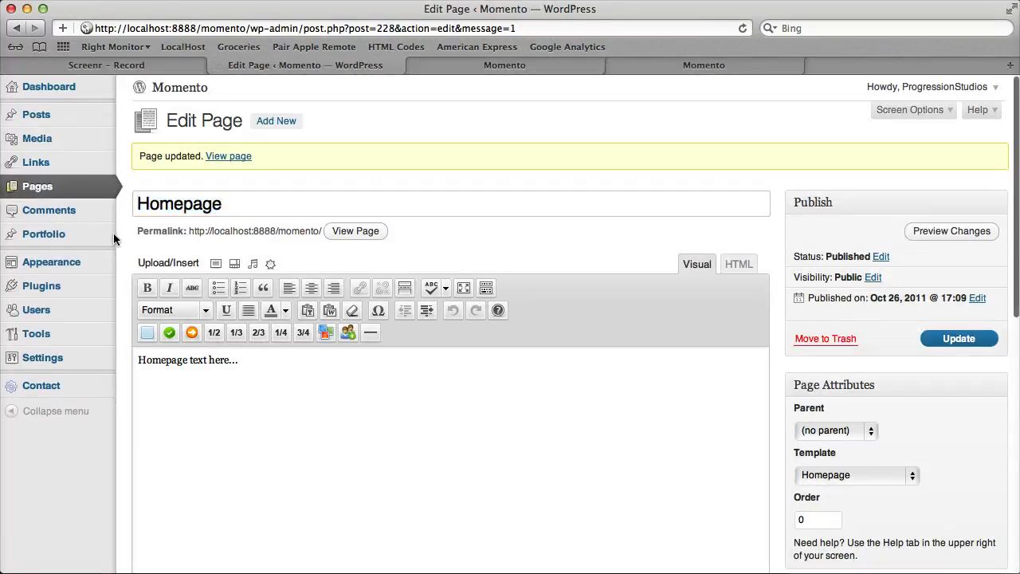
left_click(103, 261)
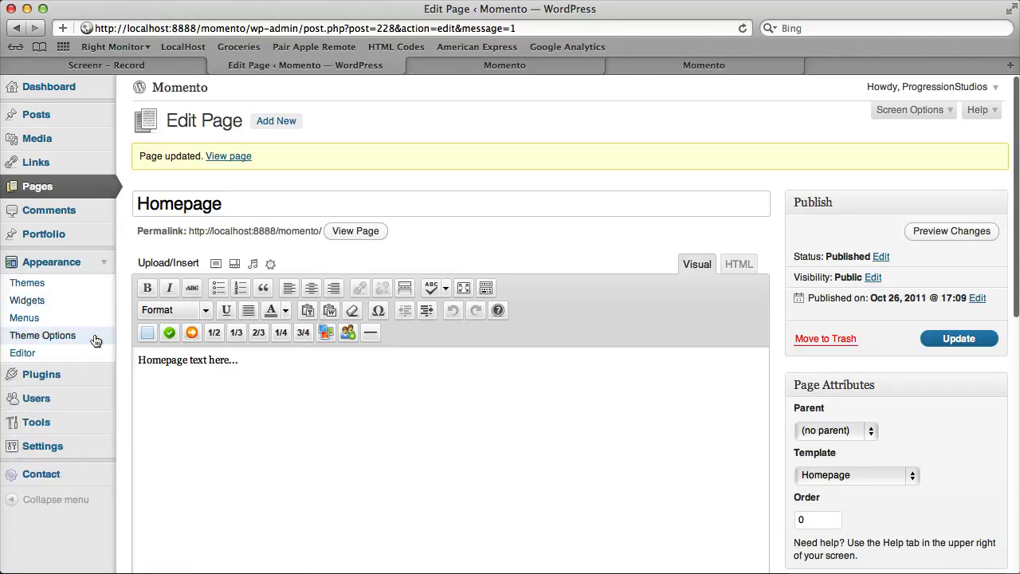
left_click(94, 301)
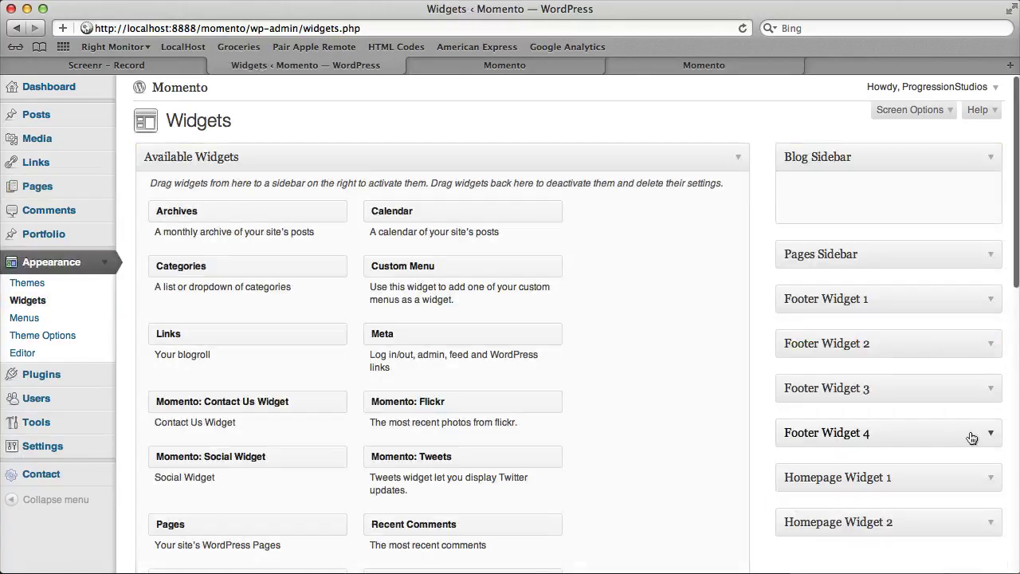
left_click(989, 156)
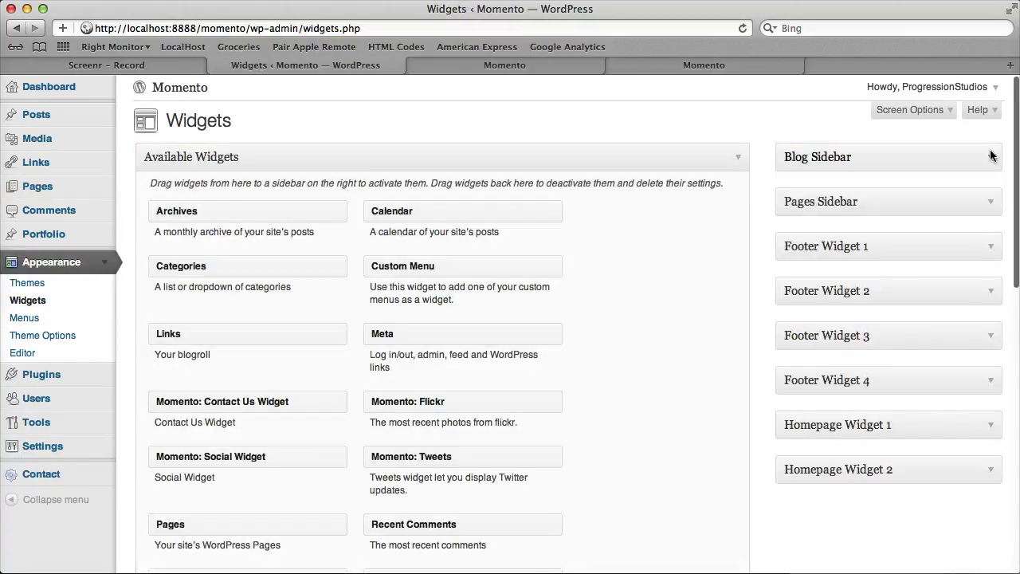
left_click(993, 429)
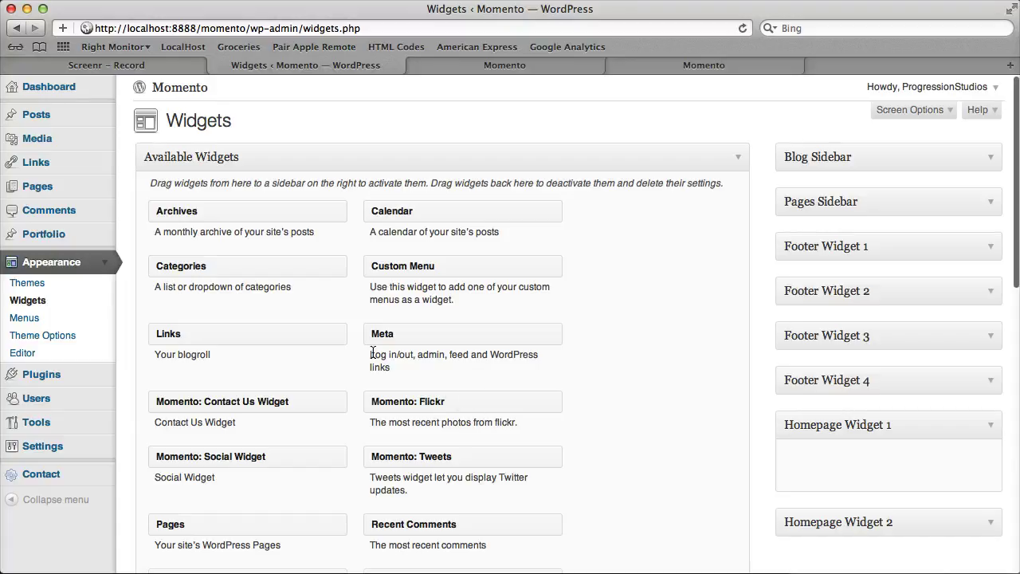
Return to the local home page and look over the area around the feature boxes and homepage text
left_click(488, 67)
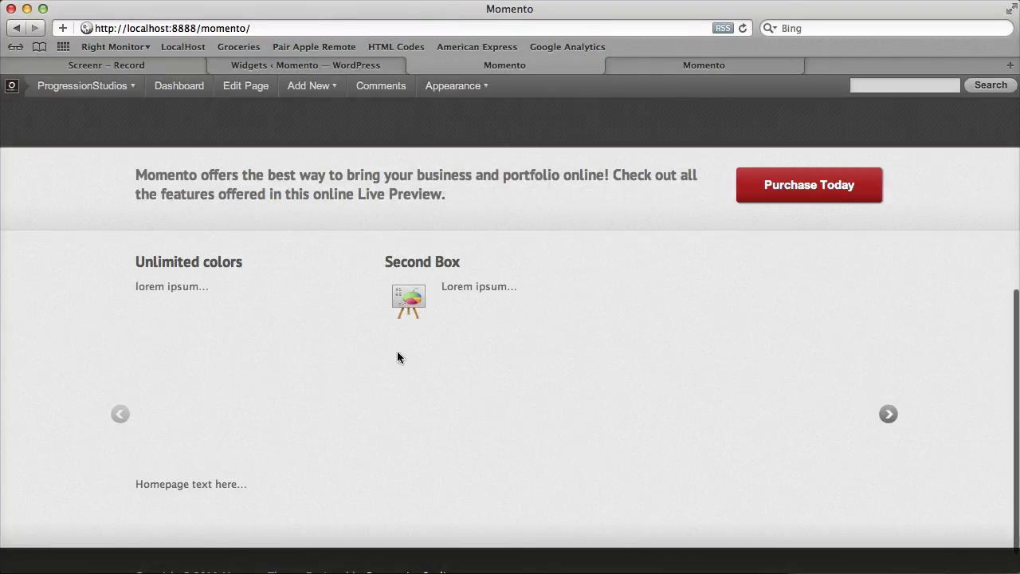
scroll(408, 364, "up", 10)
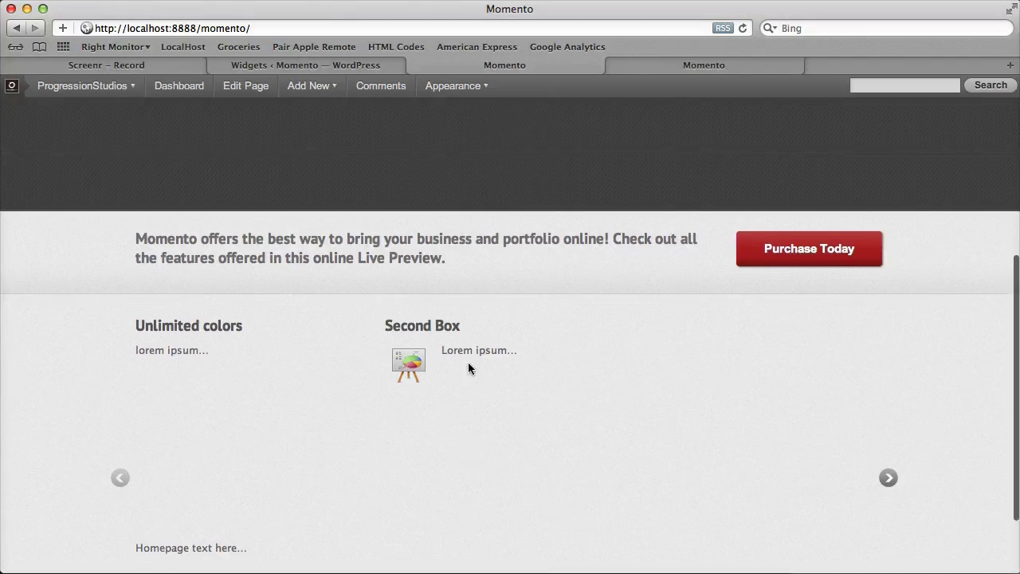
scroll(388, 398, "down", 10)
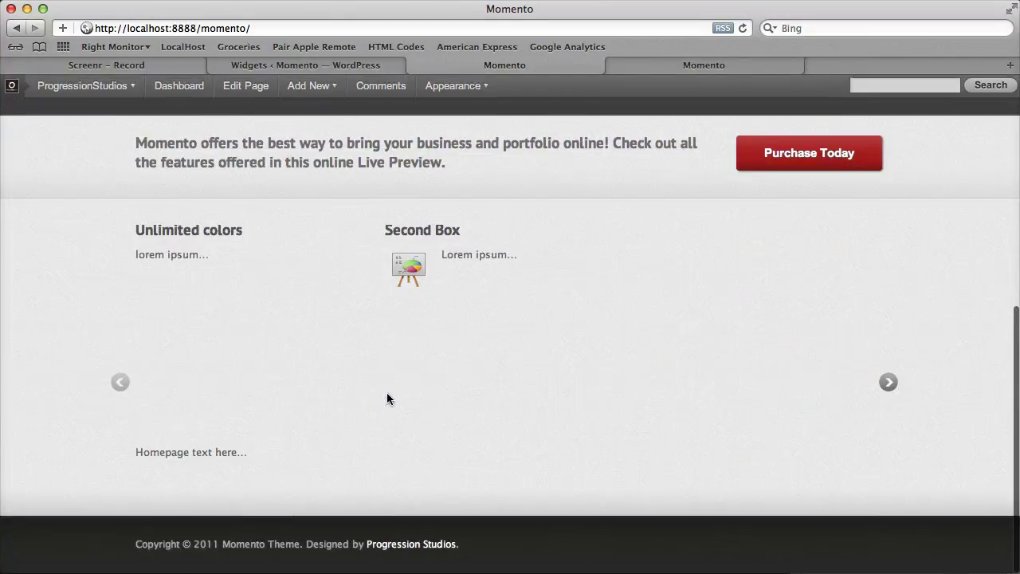